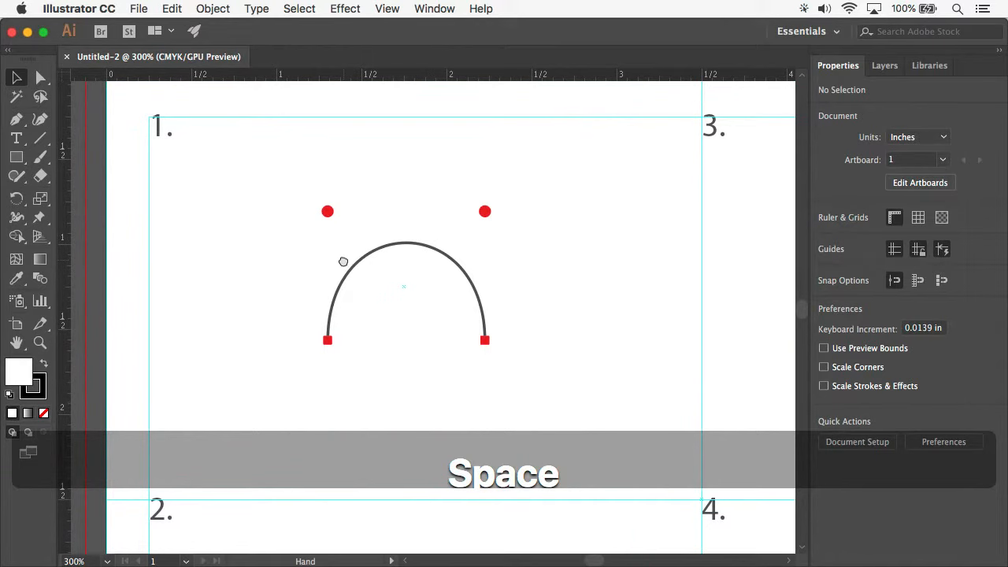
pyautogui.moveTo(359, 269)
pyautogui.mouseDown()
pyautogui.moveTo(313, 278)
pyautogui.moveTo(313, 293)
pyautogui.moveTo(313, 273)
pyautogui.moveTo(344, 269)
pyautogui.mouseUp()
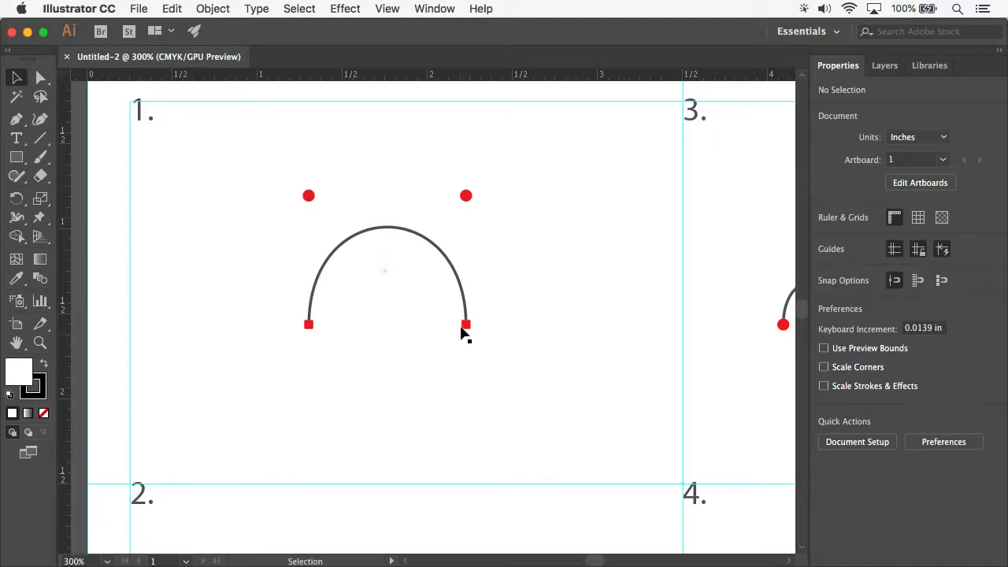
pyautogui.press('p')
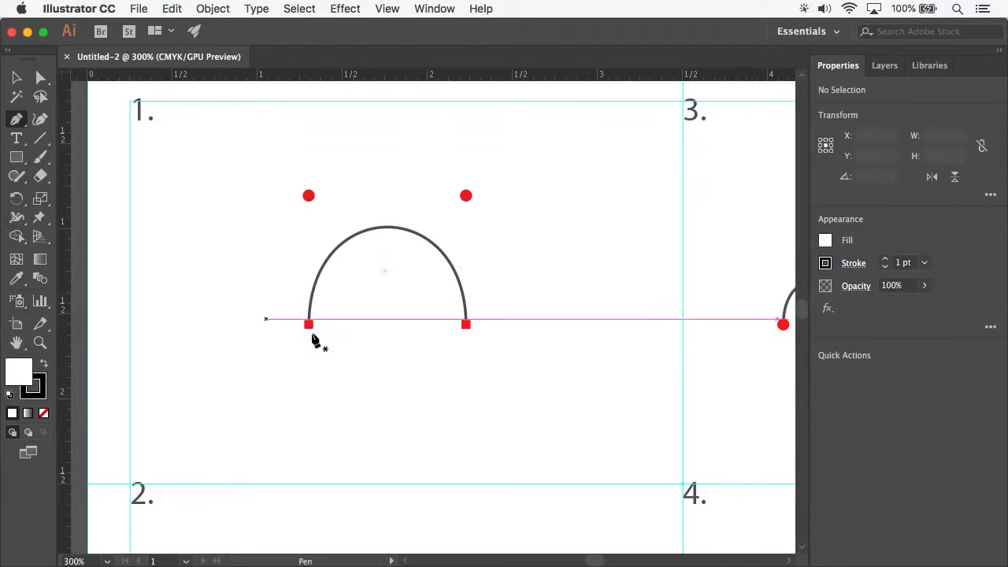
pyautogui.click(308, 325)
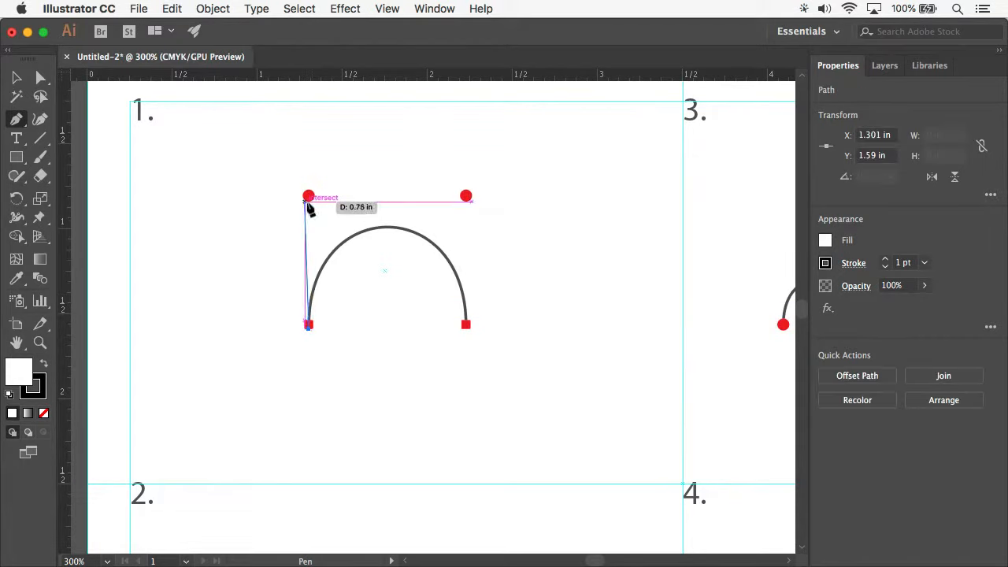
pyautogui.click(306, 202)
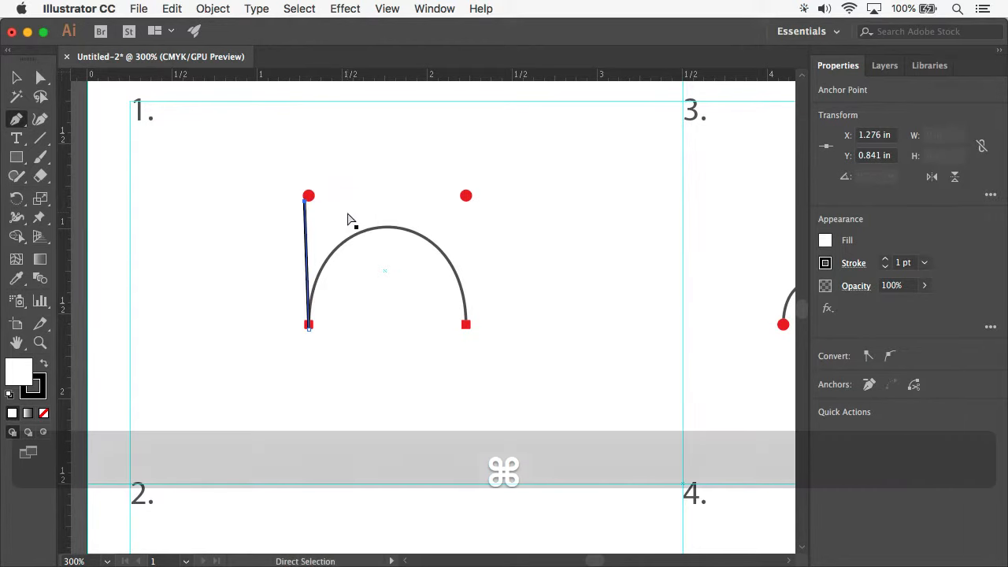
pyautogui.press('super+z')
pyautogui.press('super+z')
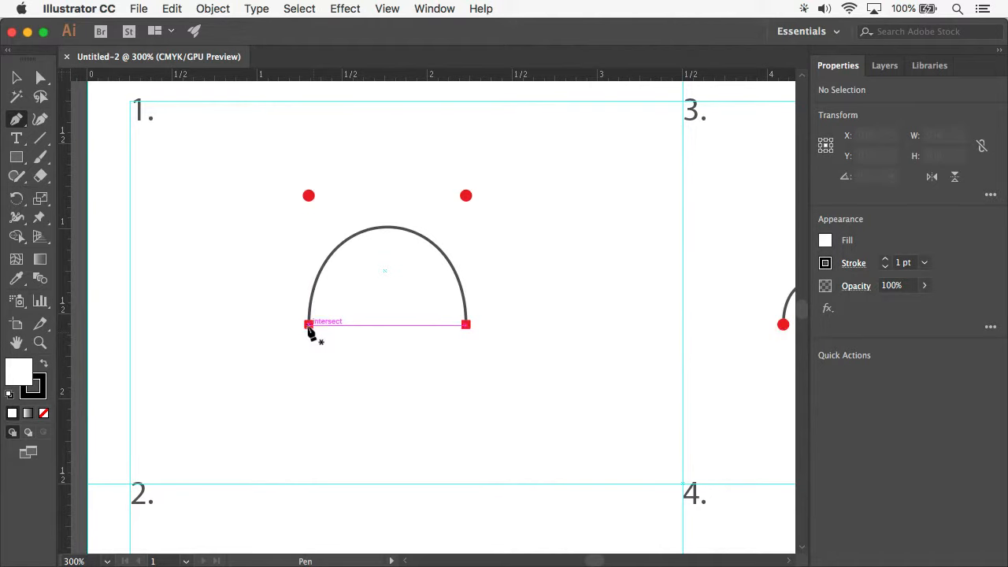
# - Trace the section 1 arch with the Pen tool between the two red squares, matching its handles to the red circles, and end the path
pyautogui.moveTo(308, 325); pyautogui.dragTo(311, 202)
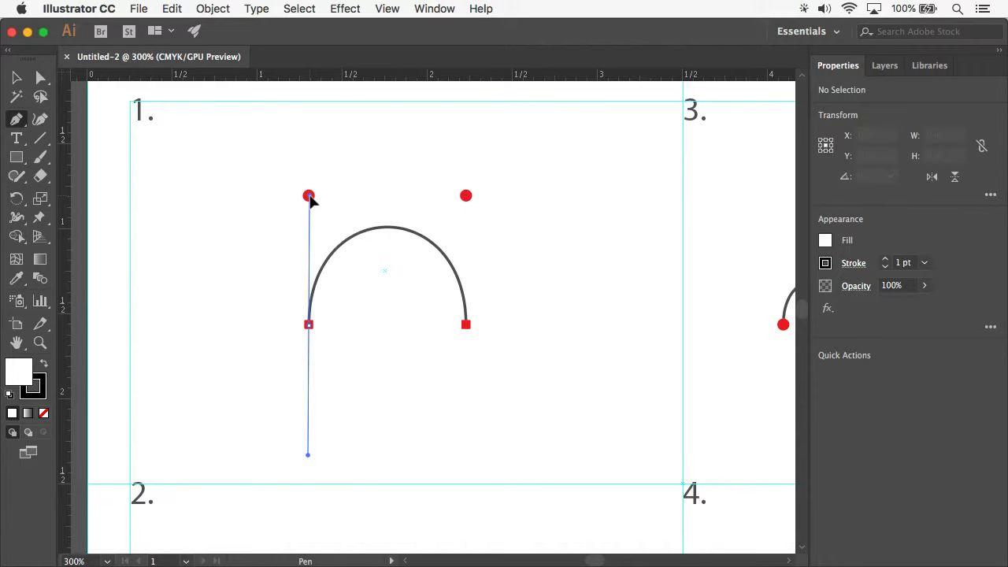
pyautogui.moveTo(311, 201); pyautogui.dragTo(311, 116)
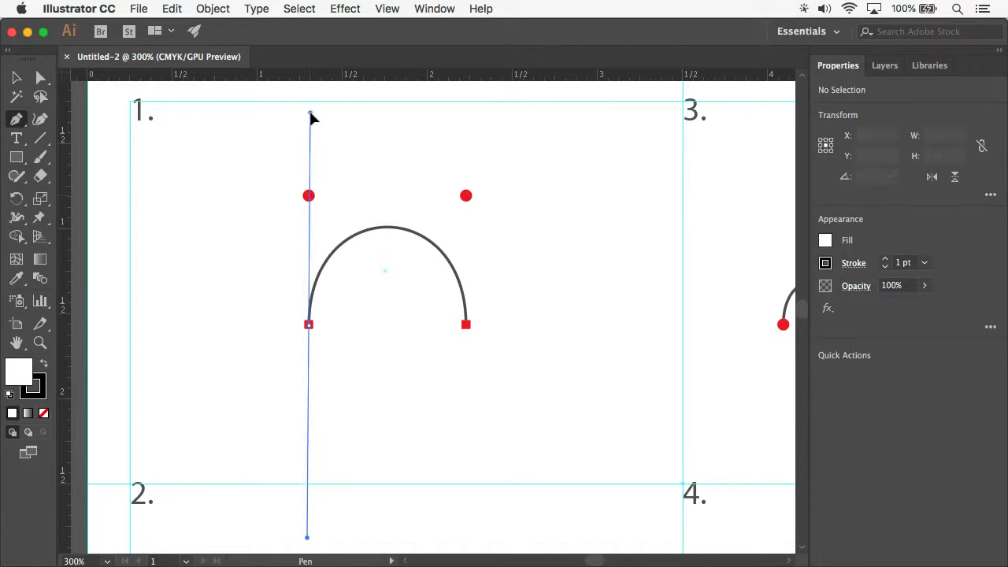
pyautogui.moveTo(311, 116); pyautogui.dragTo(311, 201)
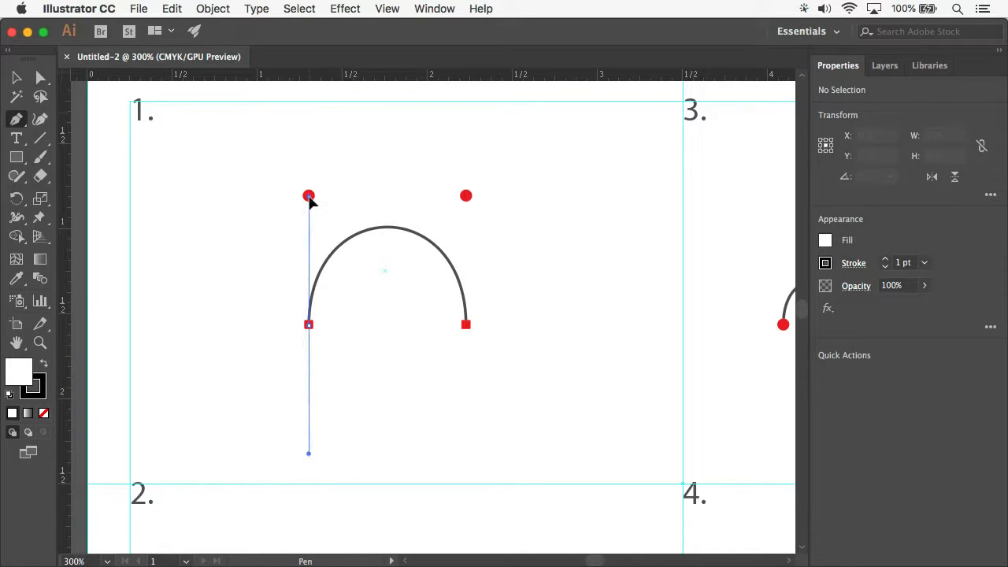
pyautogui.moveTo(310, 202); pyautogui.dragTo(310, 202)
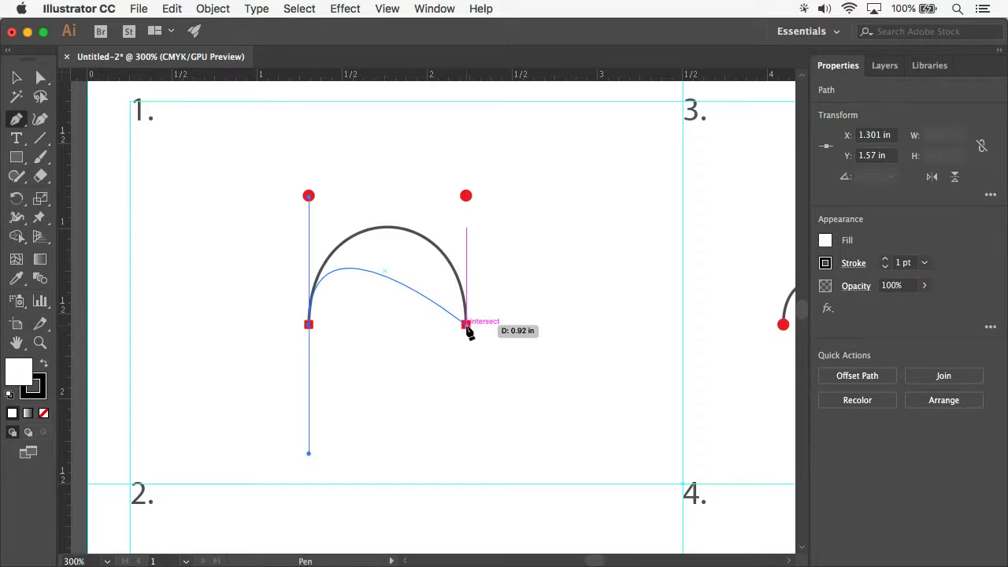
pyautogui.moveTo(467, 325); pyautogui.dragTo(466, 455)
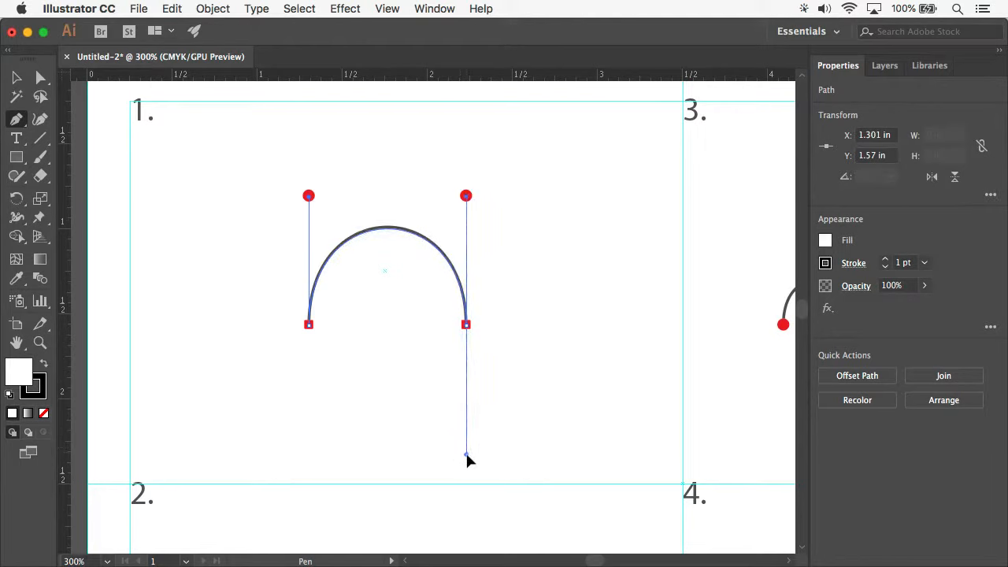
pyautogui.moveTo(466, 455); pyautogui.dragTo(467, 456)
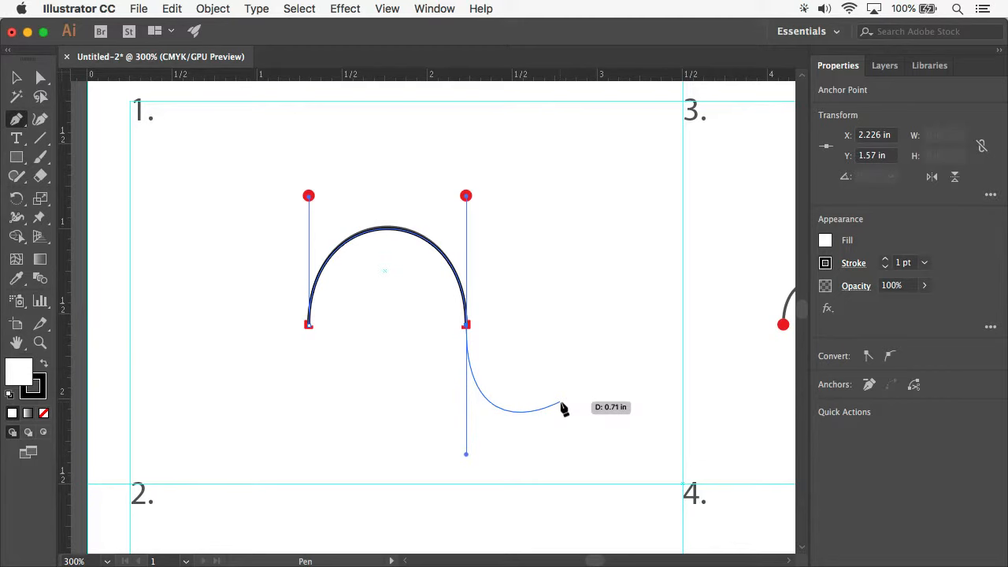
pyautogui.press('p')
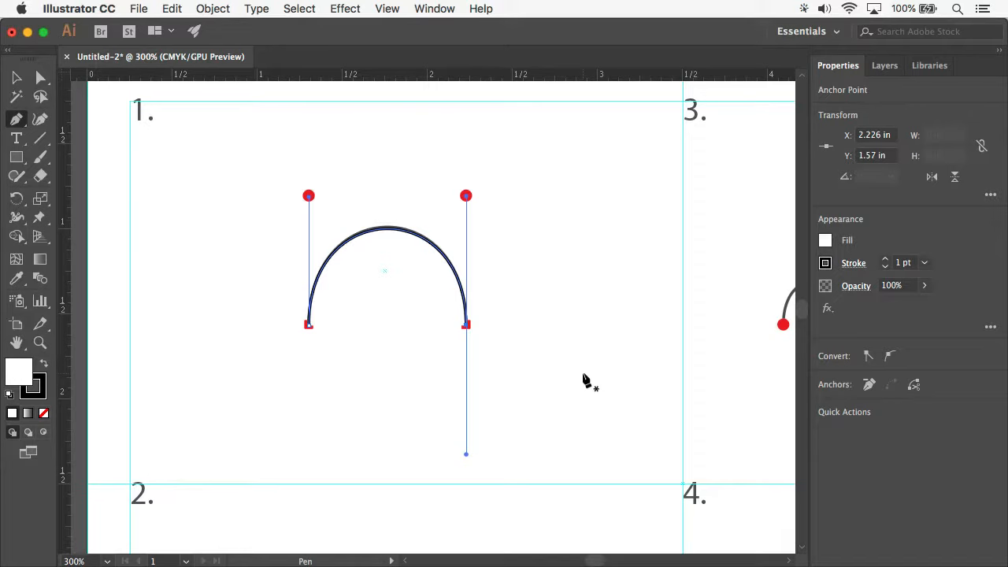
# - Show the guide layer and set the traced arch's fill to none
pyautogui.click(885, 66)
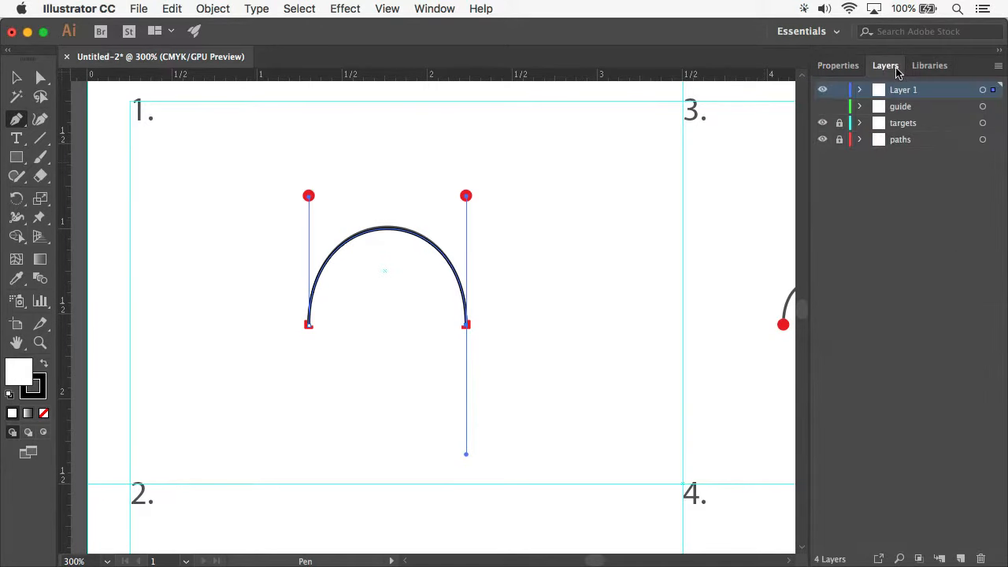
pyautogui.click(822, 110)
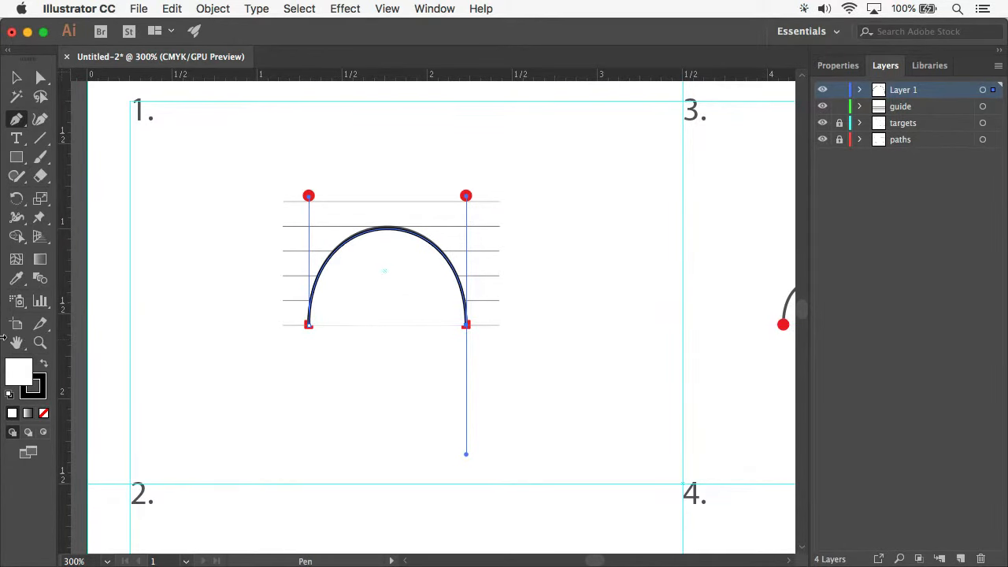
pyautogui.click(43, 414)
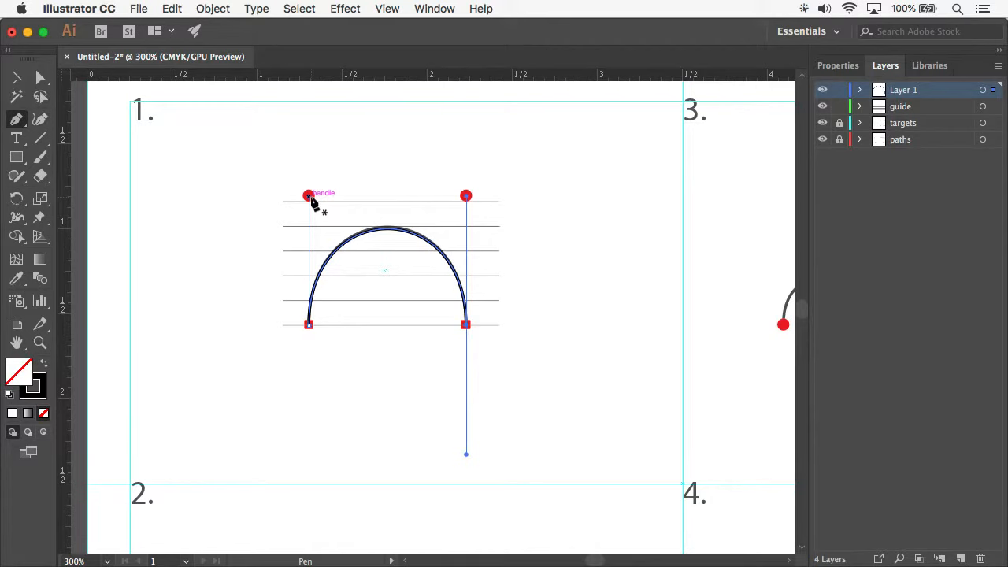
# - Trace the section 2 wave with the Pen tool through all six red dots, alternating handles up and down, and end the path
pyautogui.press('space')
pyautogui.moveTo(339, 472); pyautogui.dragTo(354, 108)
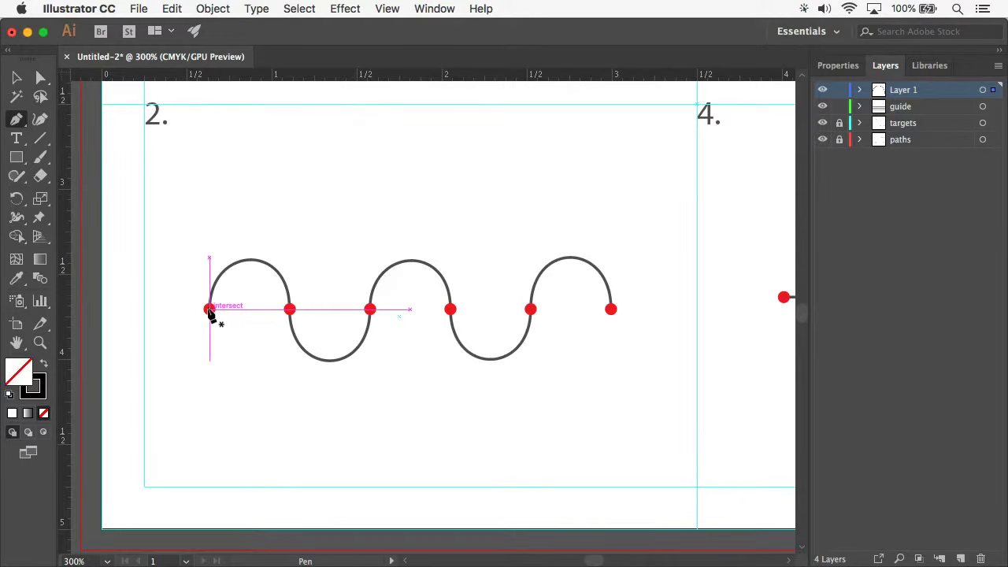
pyautogui.moveTo(209, 310); pyautogui.dragTo(211, 240)
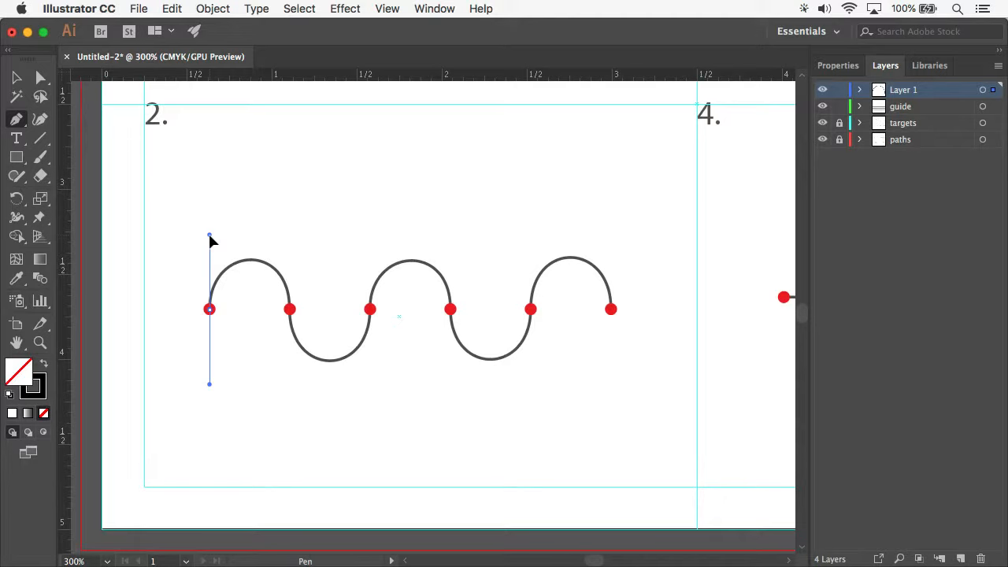
pyautogui.moveTo(211, 240); pyautogui.dragTo(210, 241)
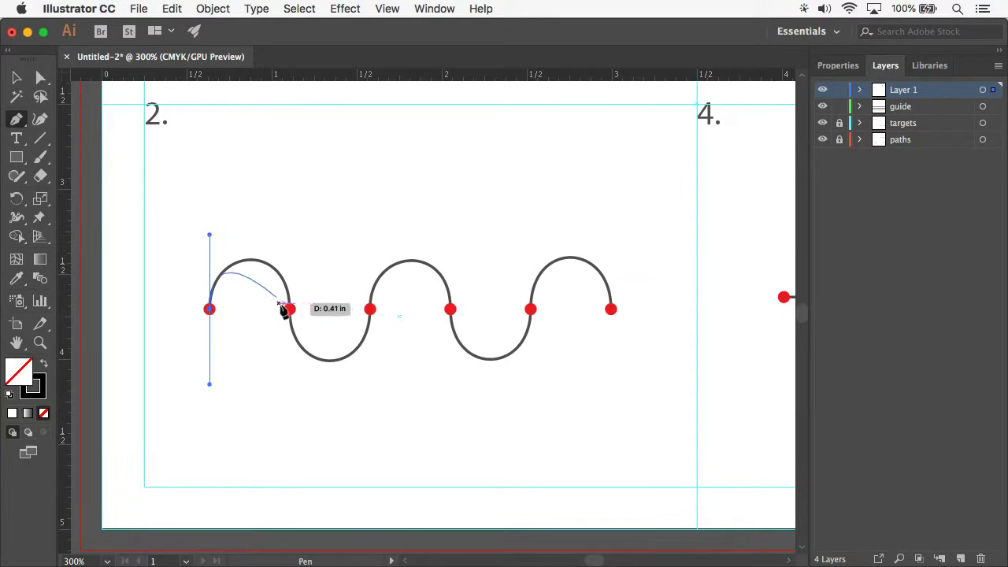
pyautogui.moveTo(290, 309); pyautogui.dragTo(285, 371)
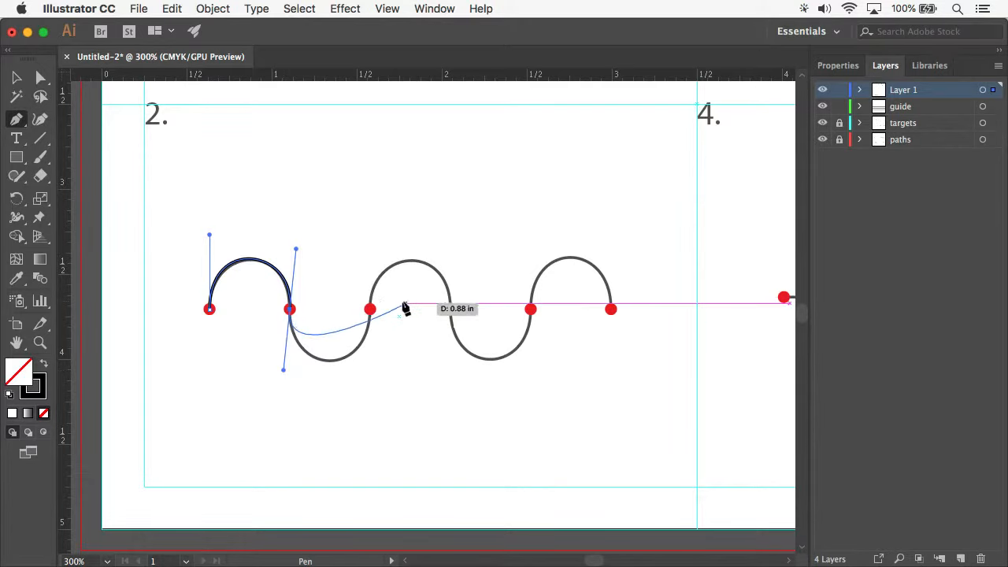
pyautogui.moveTo(370, 309); pyautogui.dragTo(371, 235)
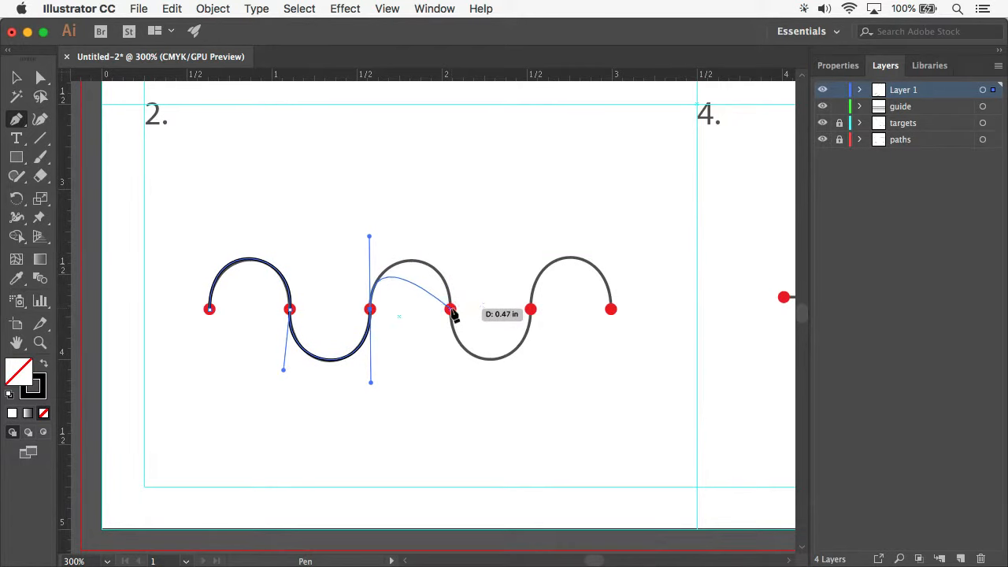
pyautogui.moveTo(451, 310); pyautogui.dragTo(442, 368)
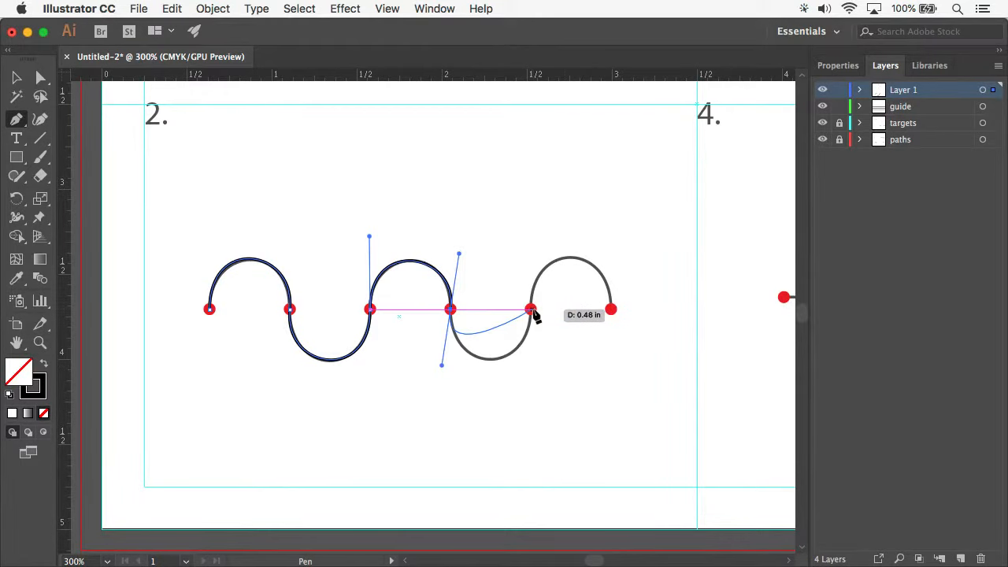
pyautogui.moveTo(533, 312); pyautogui.dragTo(536, 233)
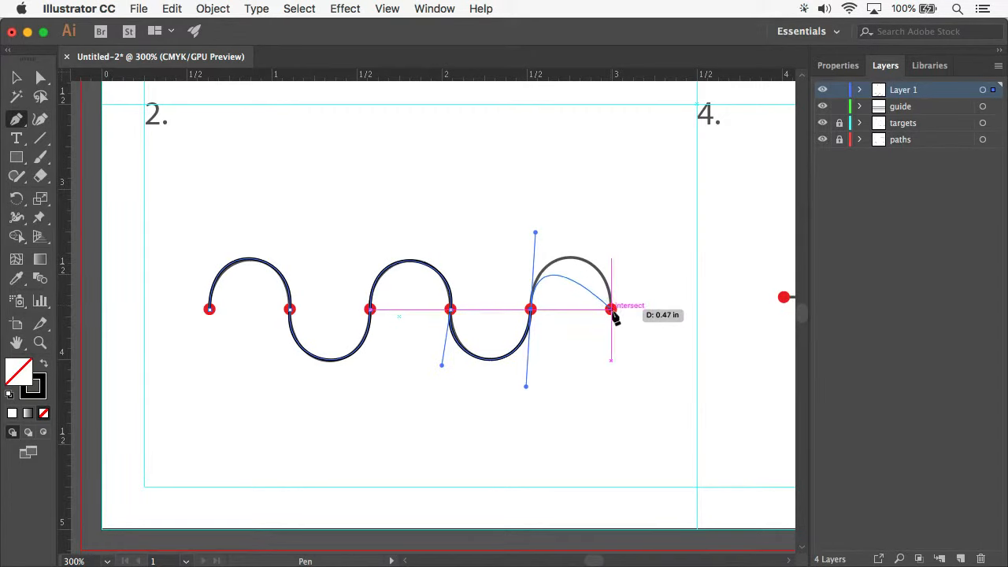
pyautogui.moveTo(613, 309); pyautogui.dragTo(611, 369)
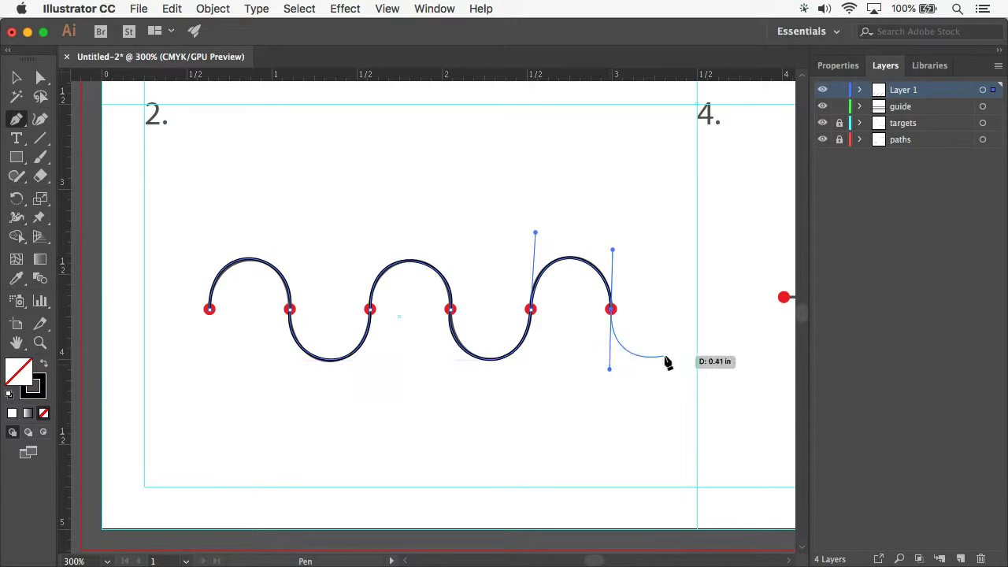
pyautogui.press('p')
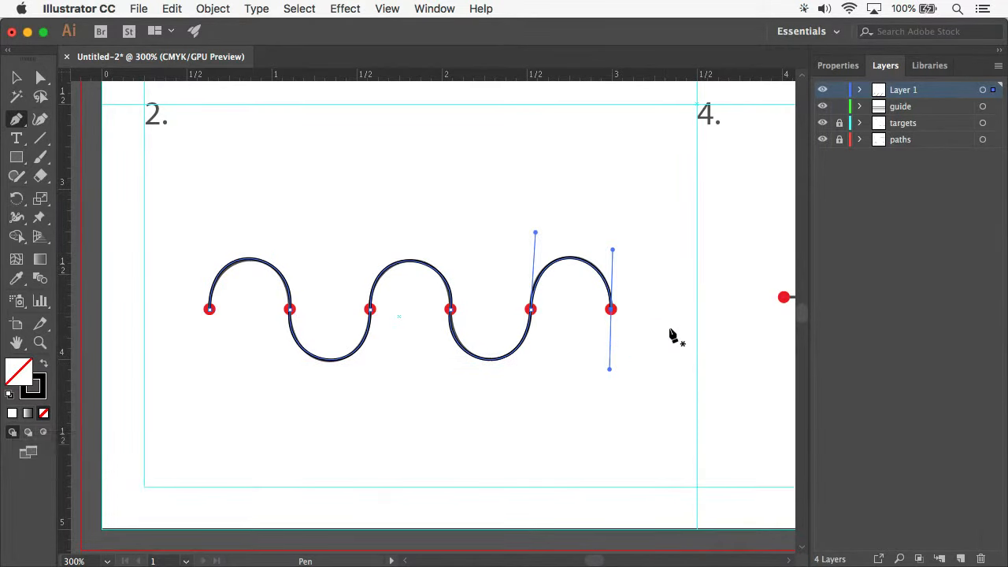
# - Trace the first arch of section 3 with the Pen tool, placing smooth anchors on the first two red dots
pyautogui.click(401, 7)
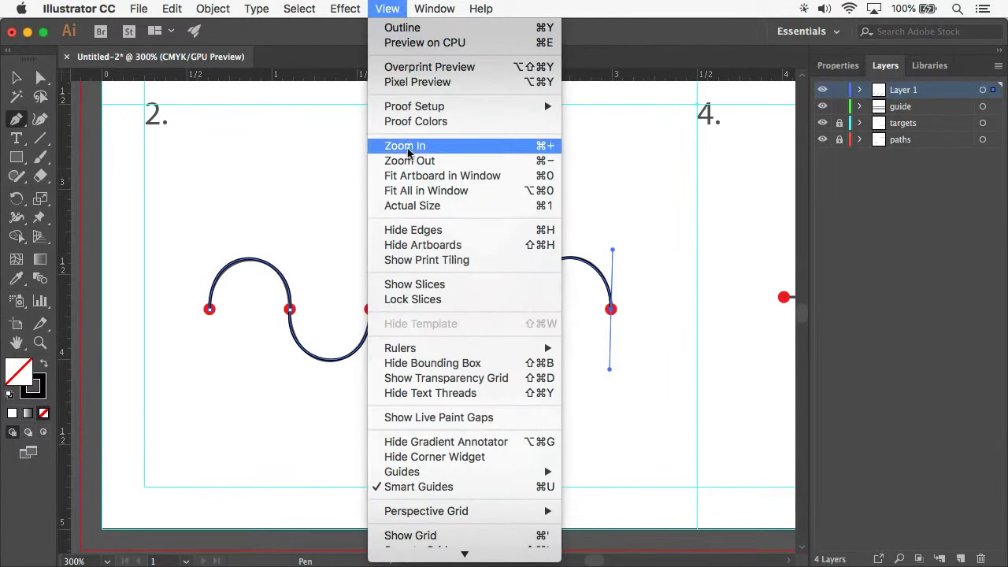
pyautogui.click(408, 176)
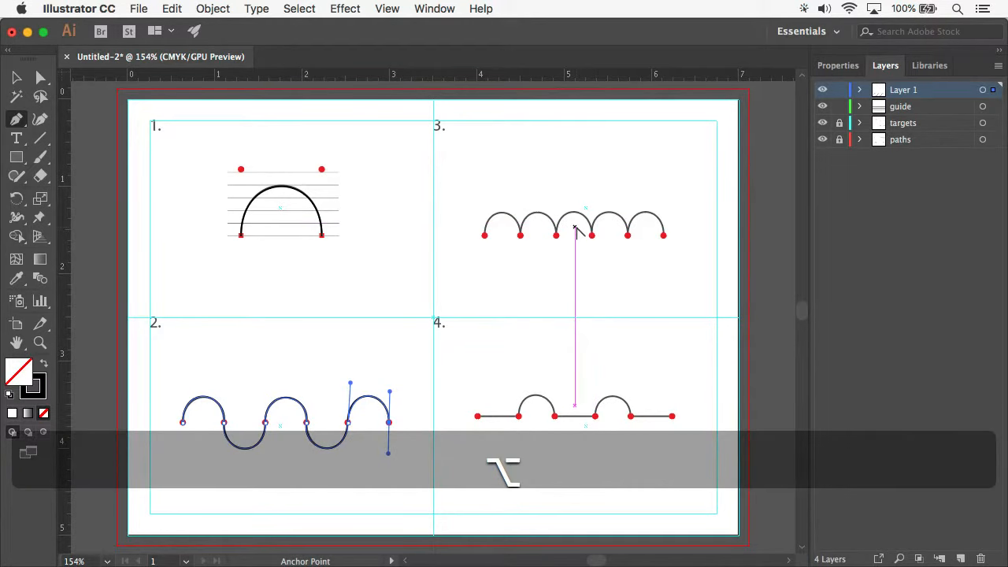
pyautogui.keyDown('alt'); pyautogui.scroll(1, 576, 229); pyautogui.keyUp('alt')
pyautogui.keyDown('alt'); pyautogui.scroll(1, 575, 229); pyautogui.keyUp('alt')
pyautogui.keyDown('alt'); pyautogui.scroll(1, 670, 178); pyautogui.keyUp('alt')
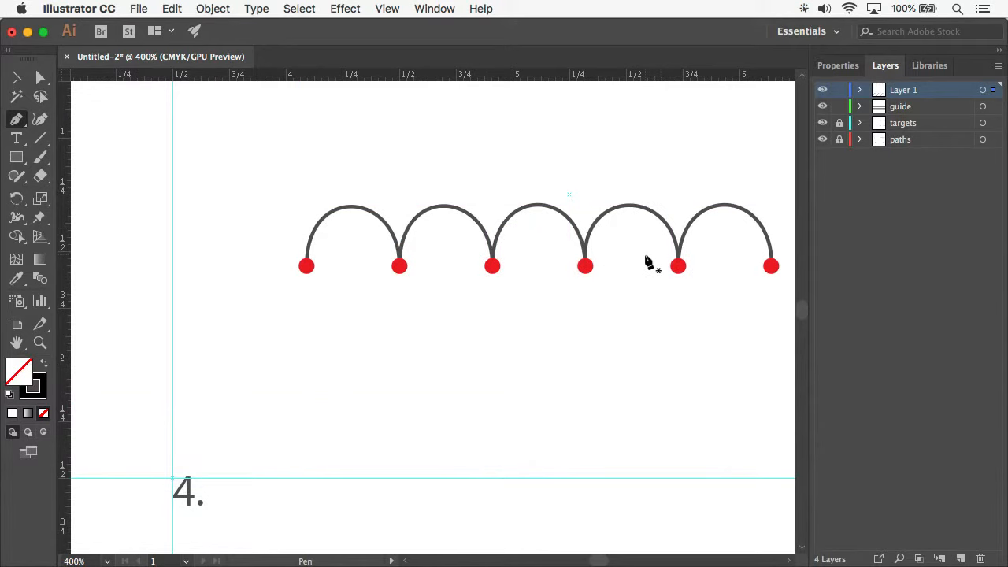
pyautogui.press('space')
pyautogui.moveTo(635, 260); pyautogui.dragTo(555, 360)
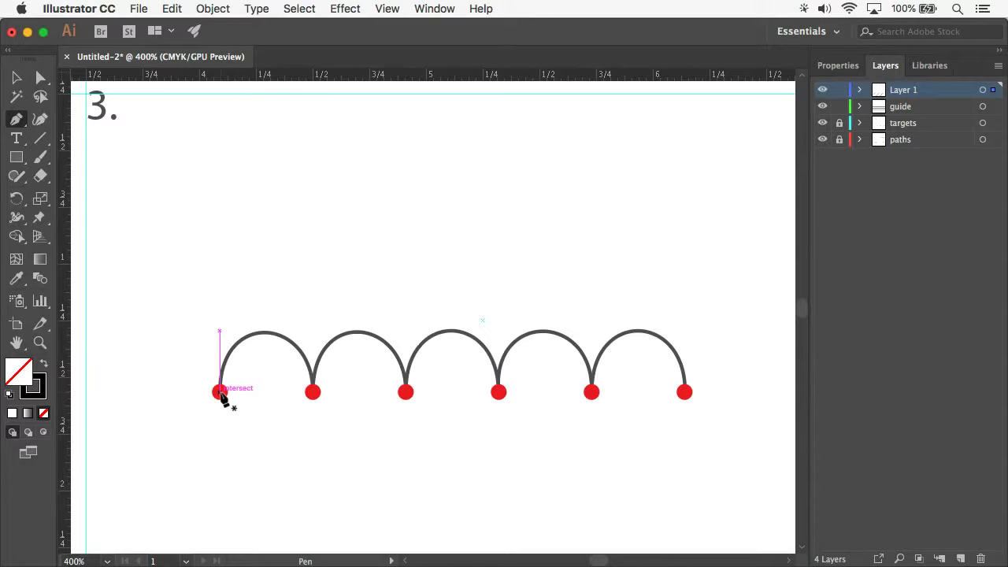
pyautogui.moveTo(220, 392); pyautogui.dragTo(220, 297)
pyautogui.moveTo(221, 298); pyautogui.dragTo(221, 298)
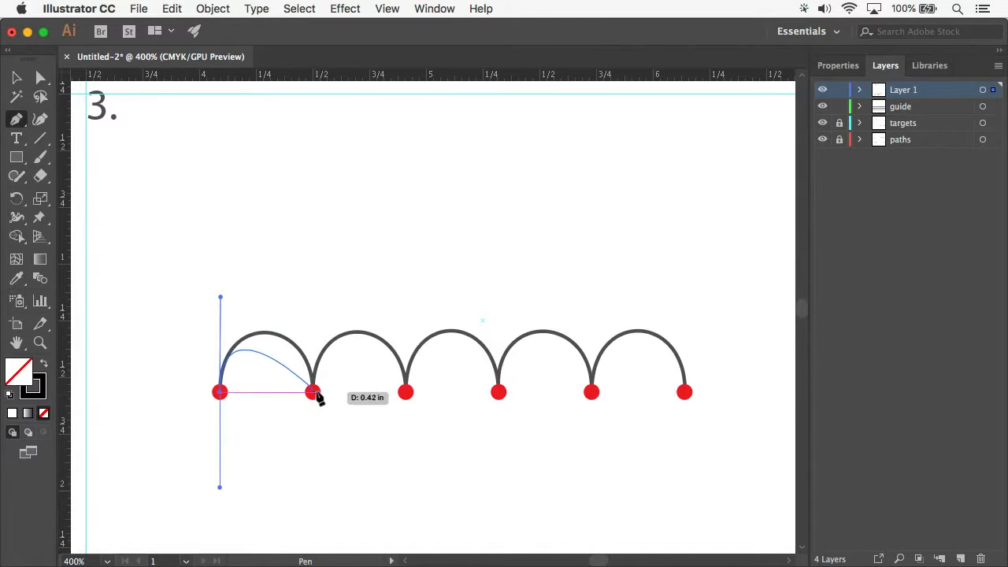
pyautogui.moveTo(313, 392); pyautogui.dragTo(304, 457)
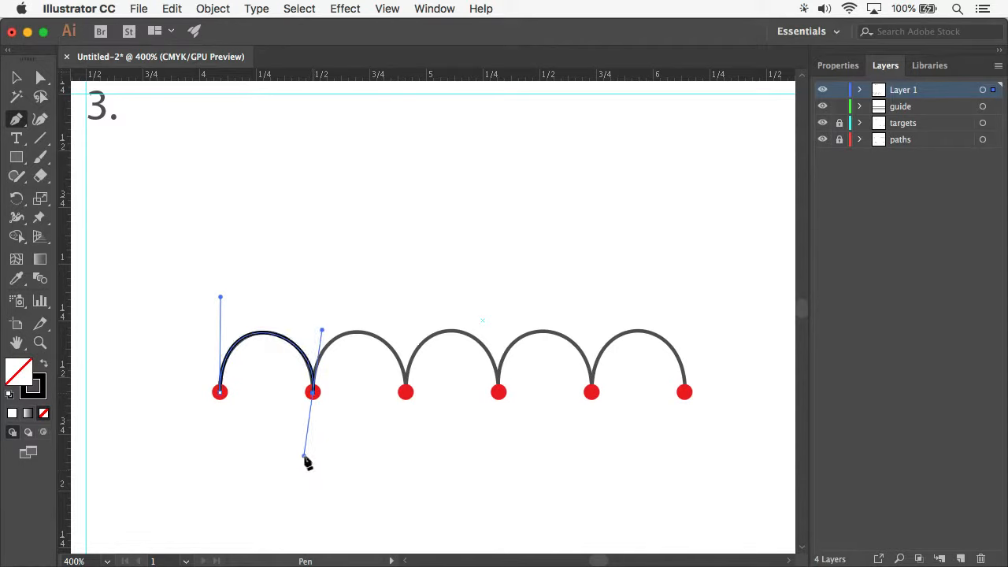
pyautogui.moveTo(406, 393)
pyautogui.mouseDown()
pyautogui.moveTo(416, 349)
pyautogui.moveTo(402, 401)
pyautogui.moveTo(408, 373)
pyautogui.mouseUp()
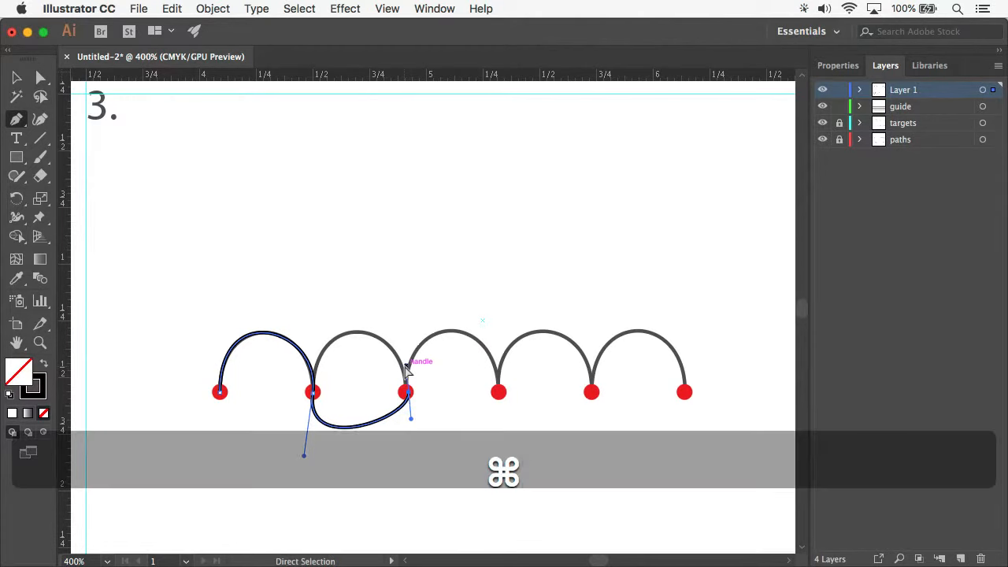
pyautogui.press('super+z')
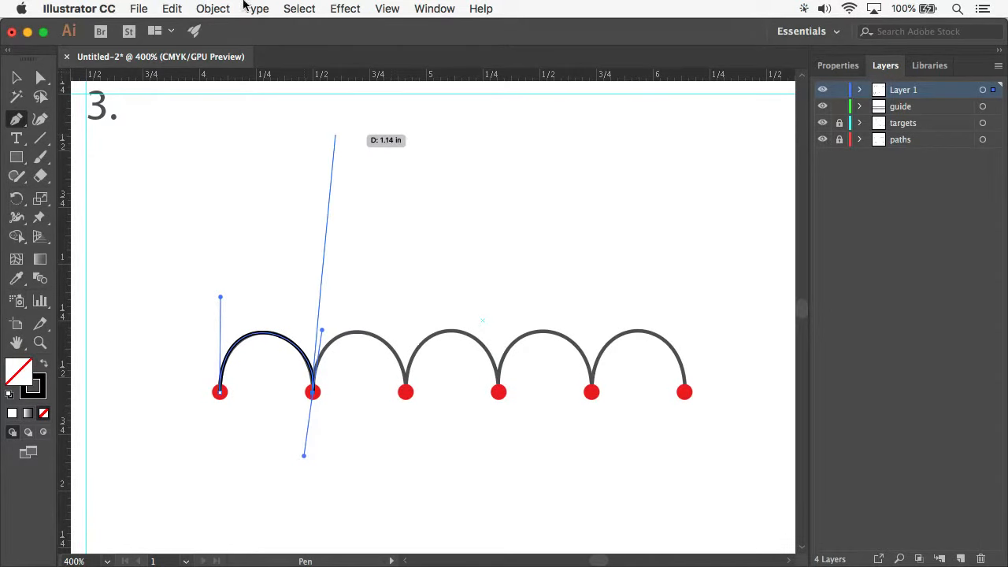
pyautogui.click(168, 11)
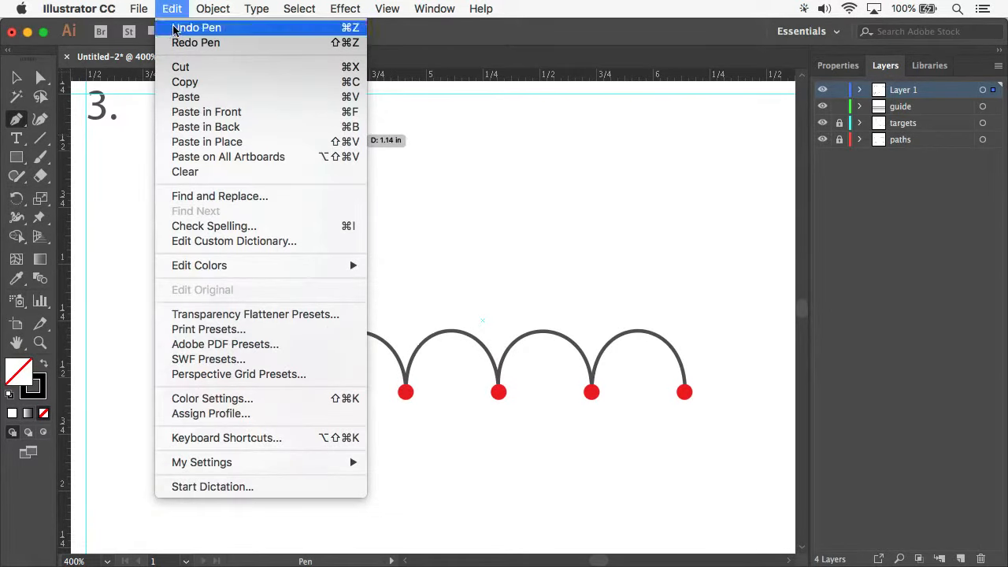
pyautogui.click(175, 7)
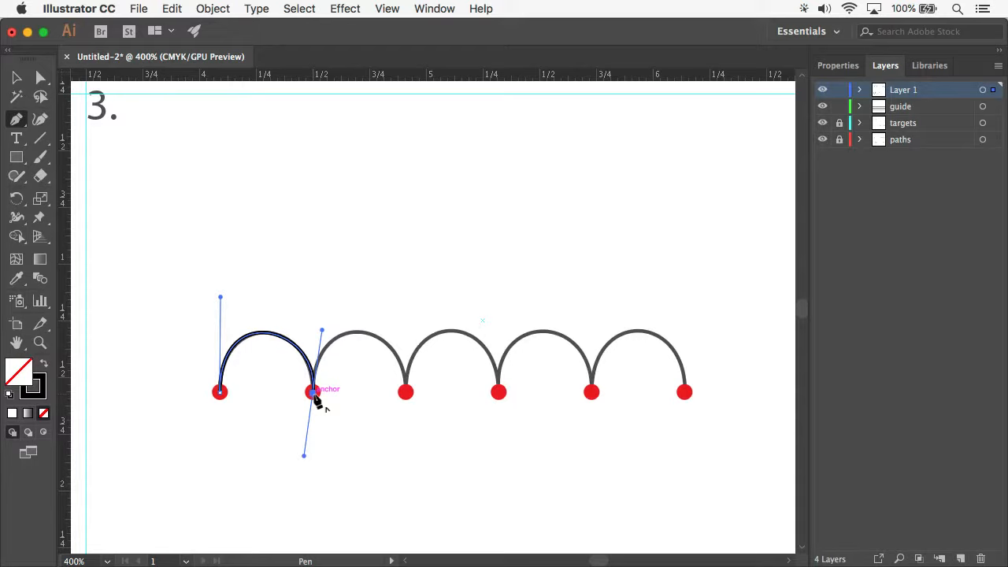
# - Turn the second anchor's outgoing handle upward, trace the second arch of section 3, and make the third anchor a corner with an upward handle
pyautogui.press('alt')
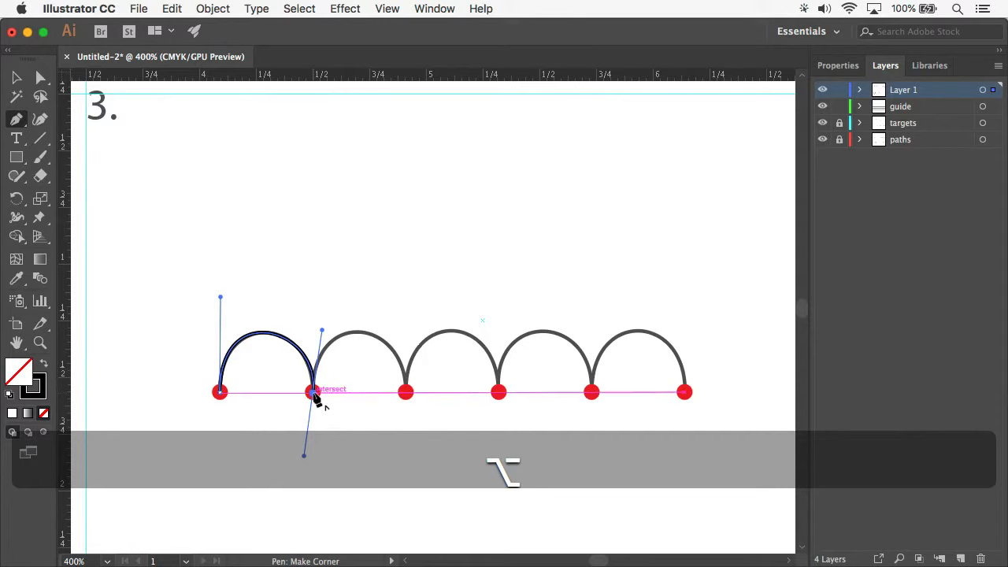
pyautogui.moveTo(313, 393); pyautogui.dragTo(313, 311)
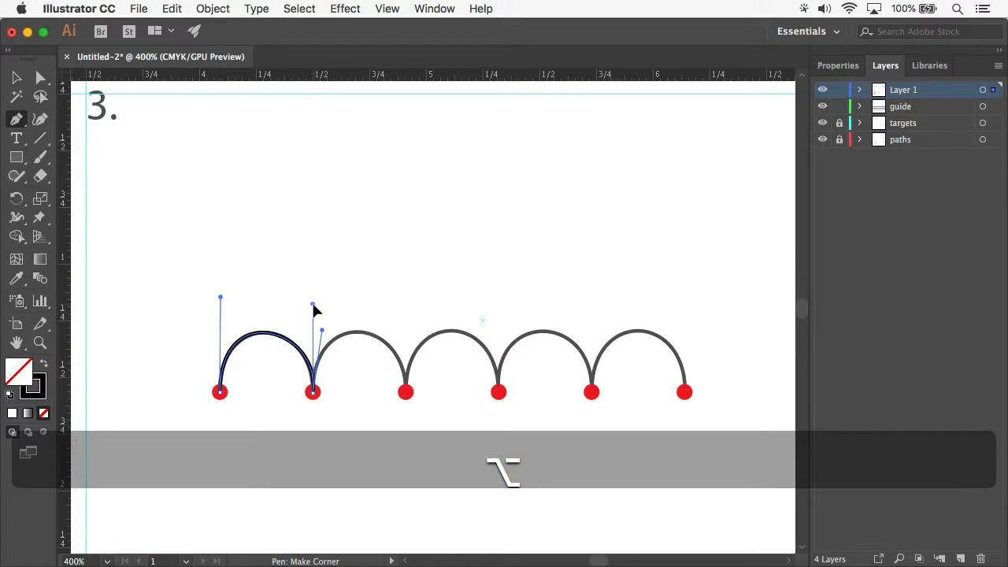
pyautogui.moveTo(313, 305); pyautogui.dragTo(315, 304)
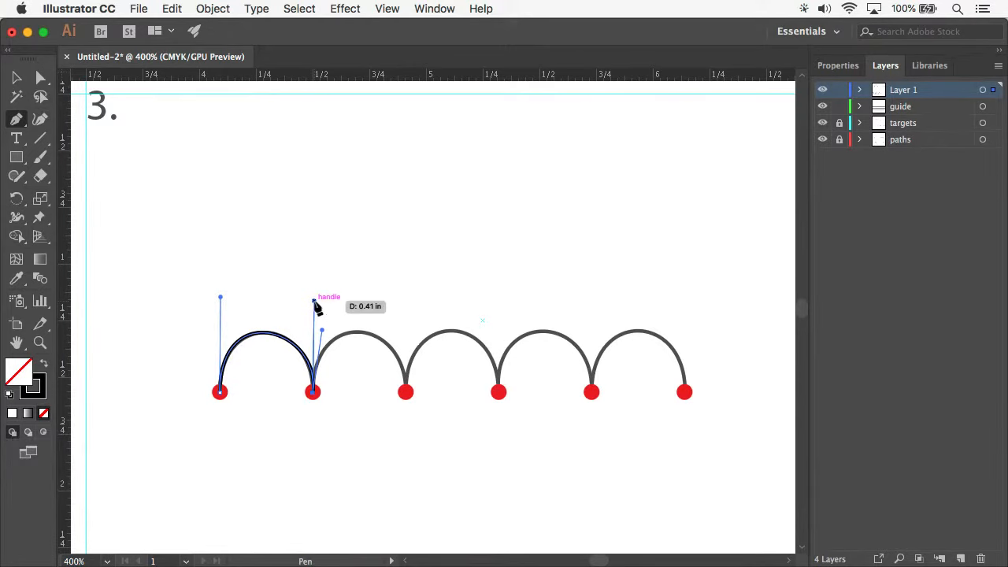
pyautogui.moveTo(406, 392); pyautogui.dragTo(400, 460)
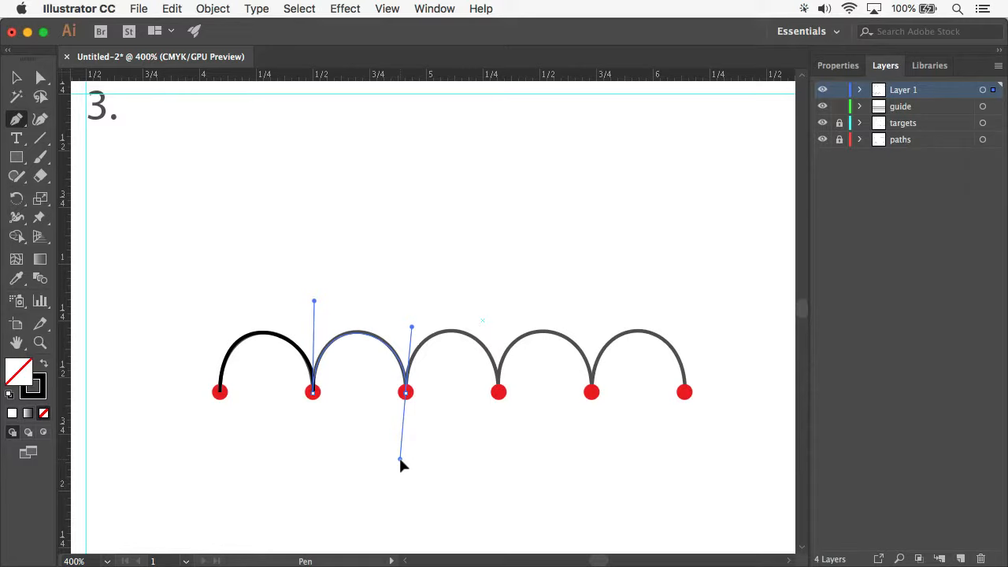
pyautogui.press('alt')
pyautogui.moveTo(400, 459); pyautogui.dragTo(405, 315)
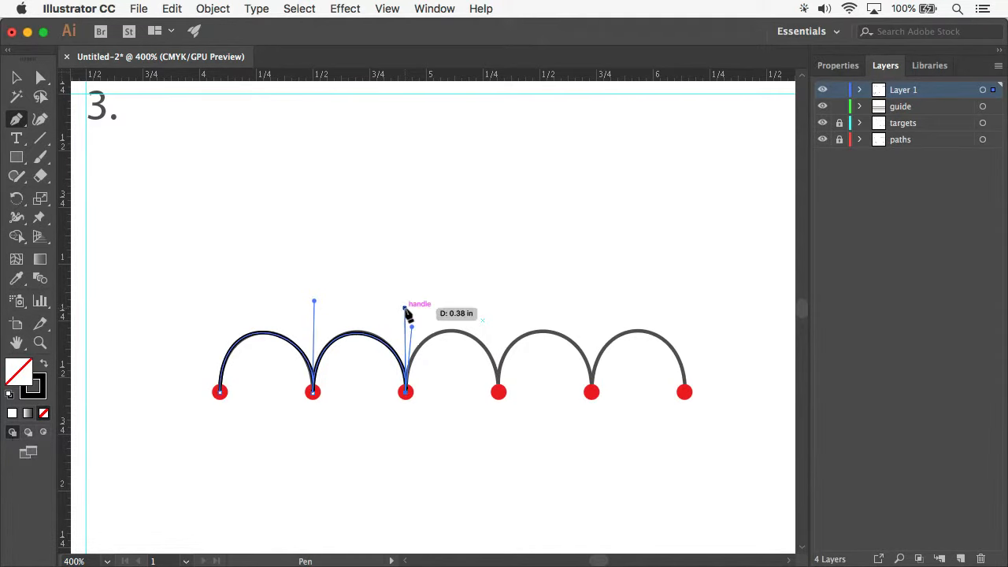
# - Trace the remaining three arches of section 3 through the last three red dots, using corner anchors with upward handles between arches
pyautogui.moveTo(499, 393); pyautogui.dragTo(499, 309)
pyautogui.press('alt')
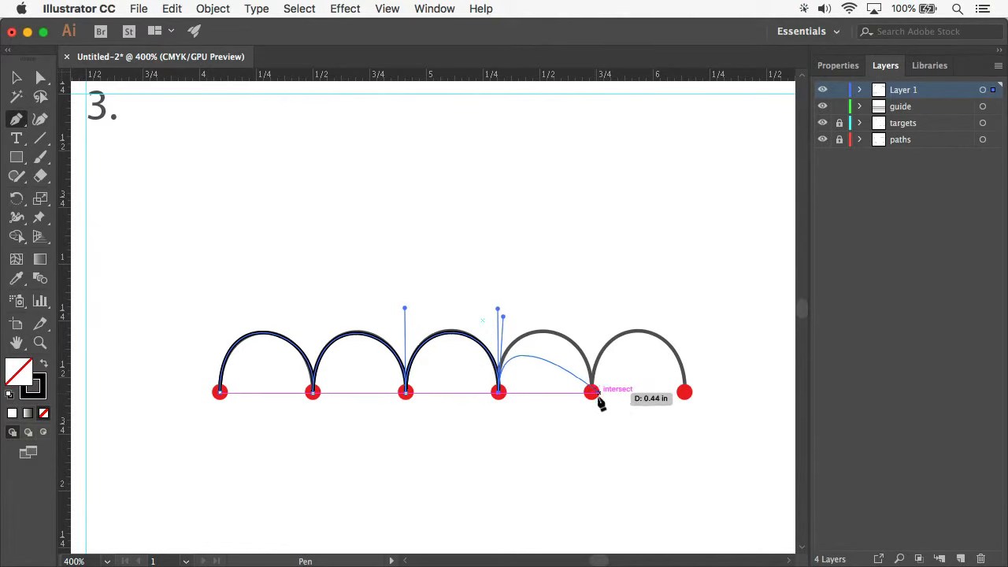
pyautogui.moveTo(592, 392); pyautogui.dragTo(589, 302)
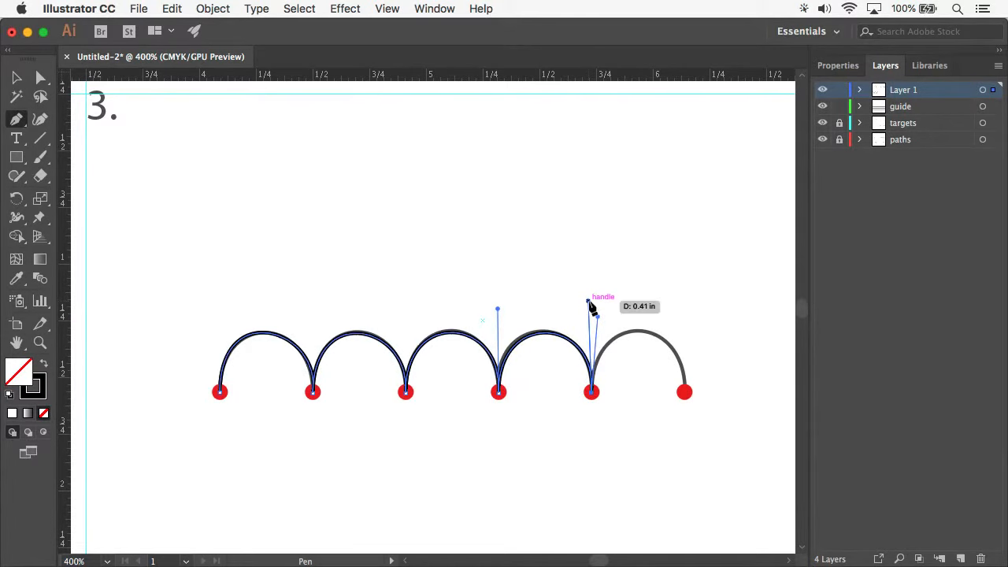
pyautogui.moveTo(686, 393); pyautogui.dragTo(675, 464)
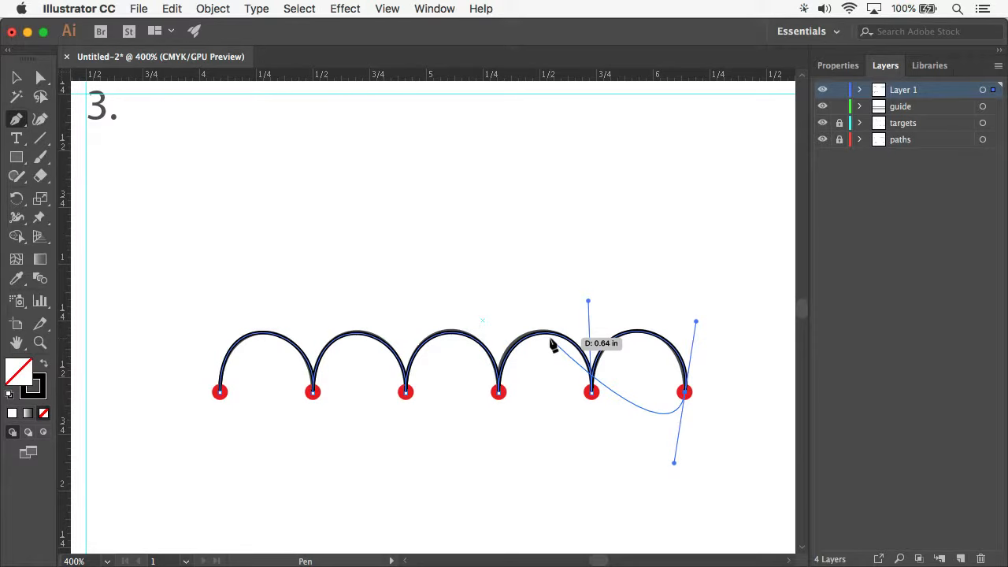
# - Adjust the outgoing handle of section 3's fourth anchor with the Direct Selection tool to fit the fourth arch to the template
pyautogui.press('a')
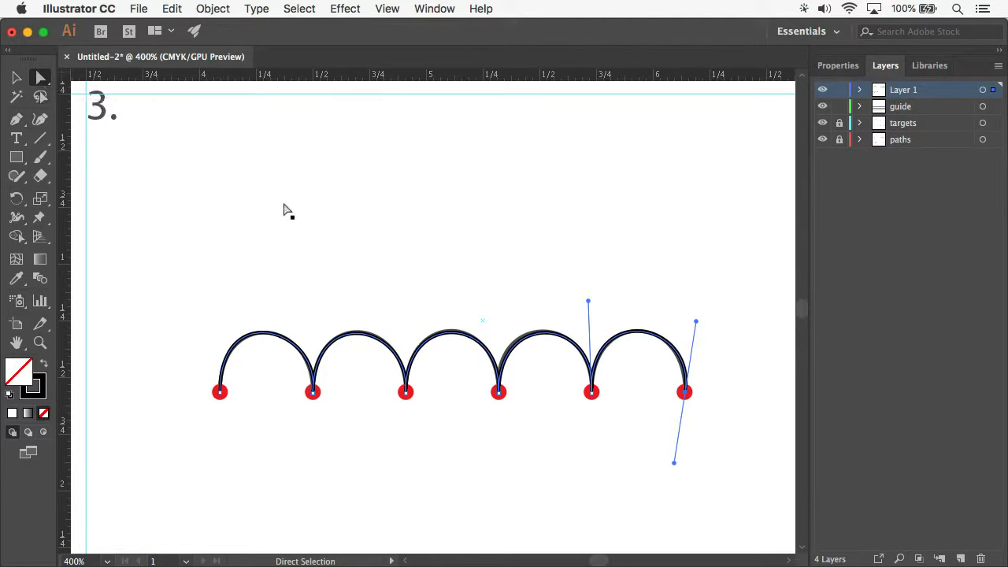
pyautogui.click(500, 394)
pyautogui.moveTo(504, 319); pyautogui.dragTo(506, 320)
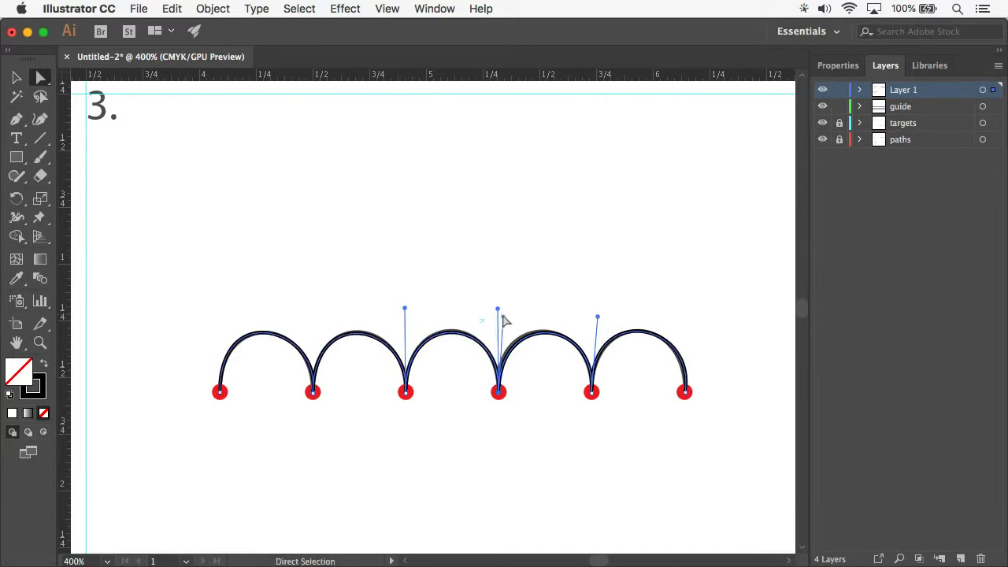
pyautogui.moveTo(498, 310)
pyautogui.mouseDown()
pyautogui.moveTo(488, 310)
pyautogui.moveTo(496, 304)
pyautogui.mouseUp()
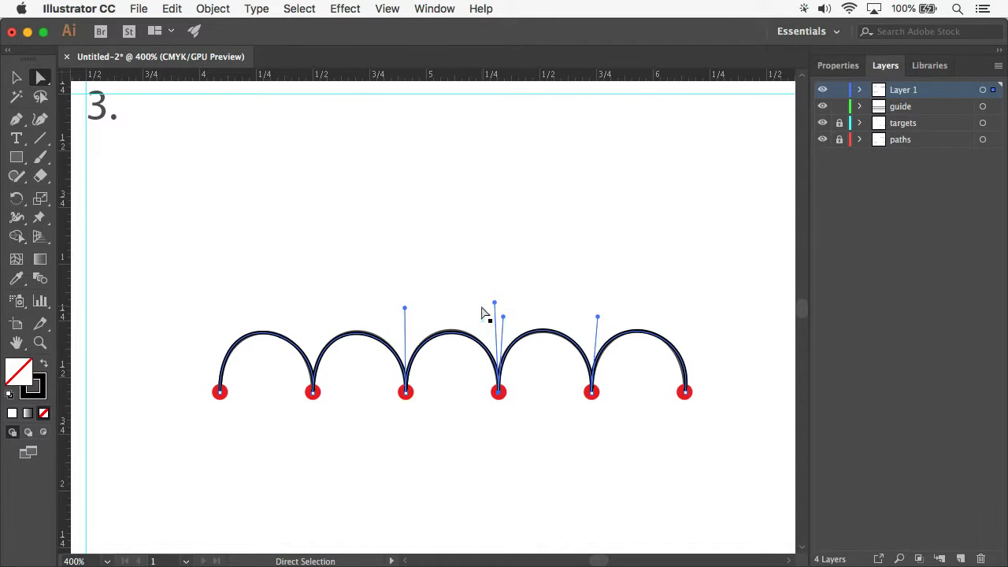
# - Start the section 4 path with the Pen tool, drawing a straight horizontal segment between the first two red dots
pyautogui.press('space')
pyautogui.moveTo(434, 491); pyautogui.dragTo(437, 123)
pyautogui.moveTo(423, 389)
pyautogui.mouseDown()
pyautogui.moveTo(436, 307)
pyautogui.moveTo(429, 252)
pyautogui.mouseUp()
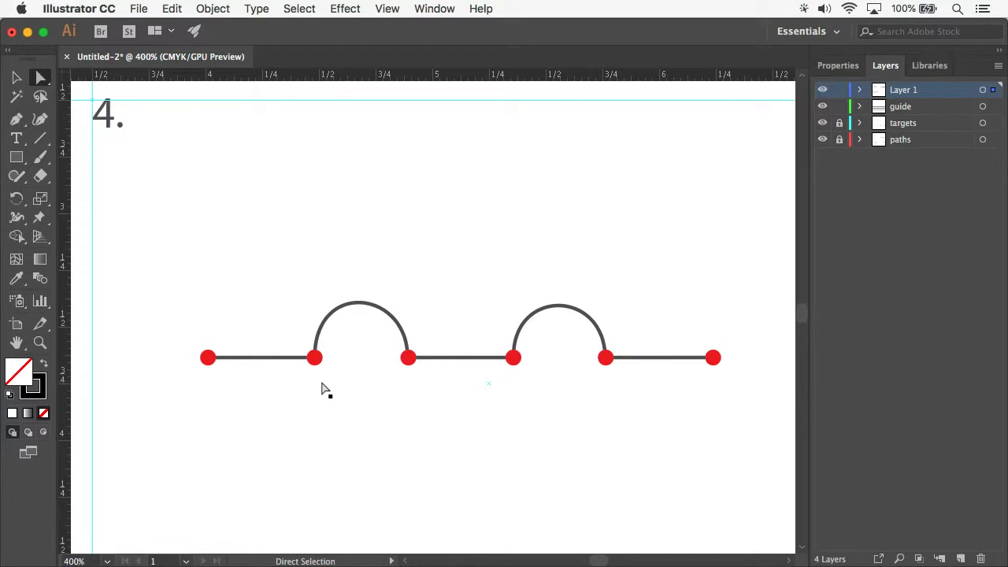
pyautogui.press('p')
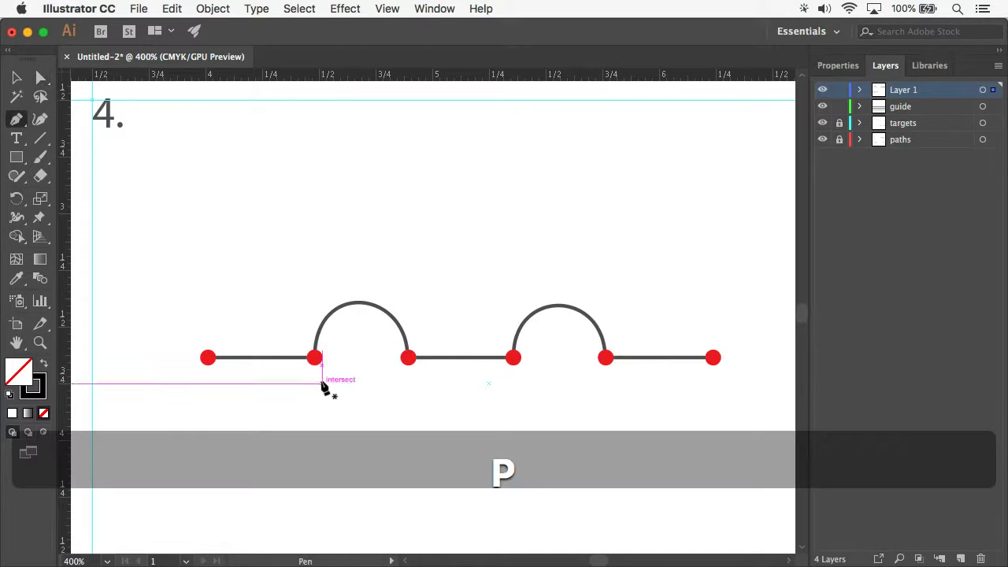
pyautogui.click(208, 358)
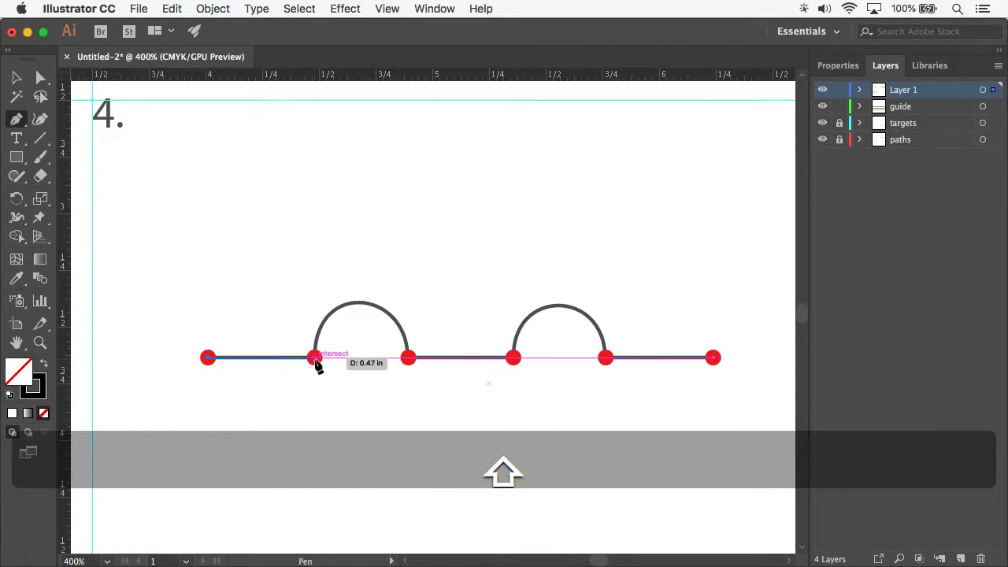
pyautogui.keyDown('shift'); pyautogui.click(316, 359); pyautogui.keyUp('shift')
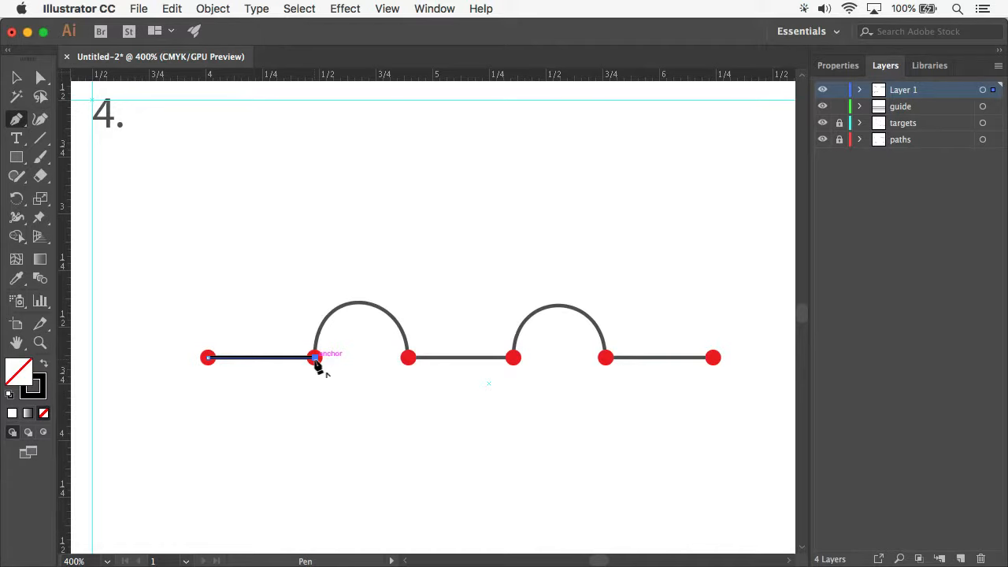
# - Pull an upward handle from section 4's second anchor and trace the first arch to the third red dot
pyautogui.click(315, 359)
pyautogui.moveTo(315, 359)
pyautogui.mouseDown()
pyautogui.moveTo(270, 349)
pyautogui.moveTo(291, 345)
pyautogui.moveTo(273, 349)
pyautogui.moveTo(316, 360)
pyautogui.mouseUp()
pyautogui.moveTo(315, 358); pyautogui.dragTo(316, 286)
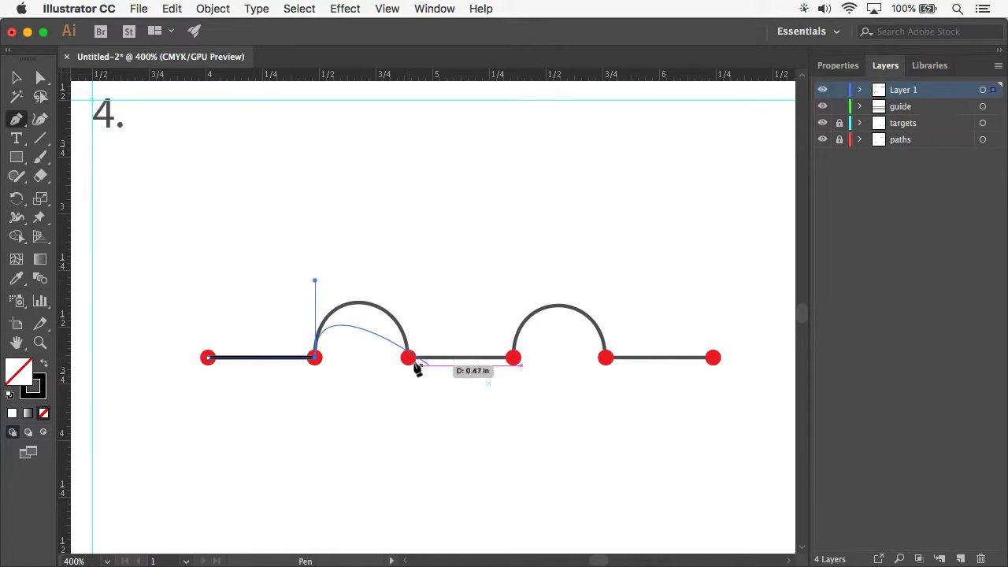
pyautogui.moveTo(409, 359); pyautogui.dragTo(413, 433)
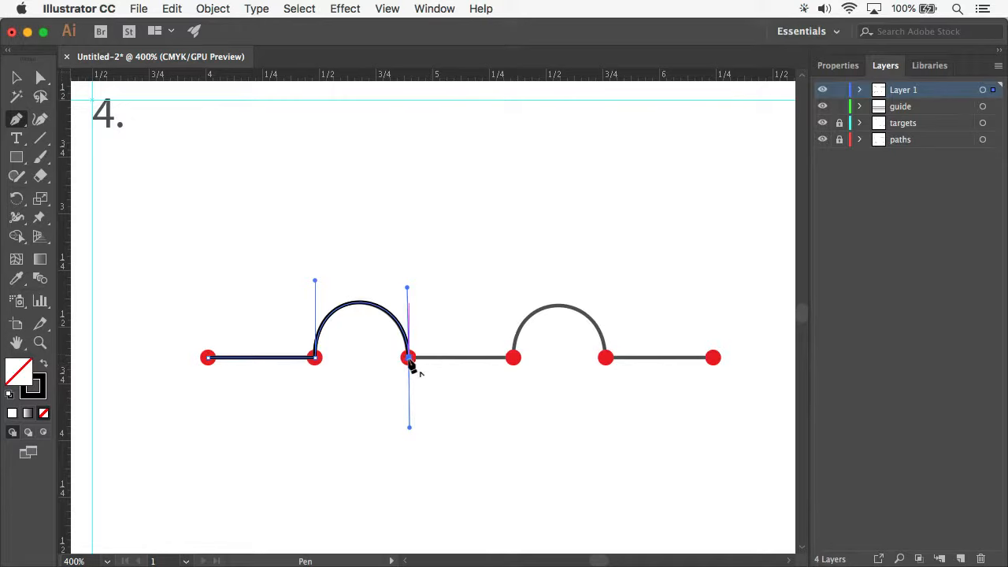
# - Remove the third anchor's outgoing handle and continue section 4 with a straight segment and the second arch to the fifth red dot
pyautogui.click(408, 360)
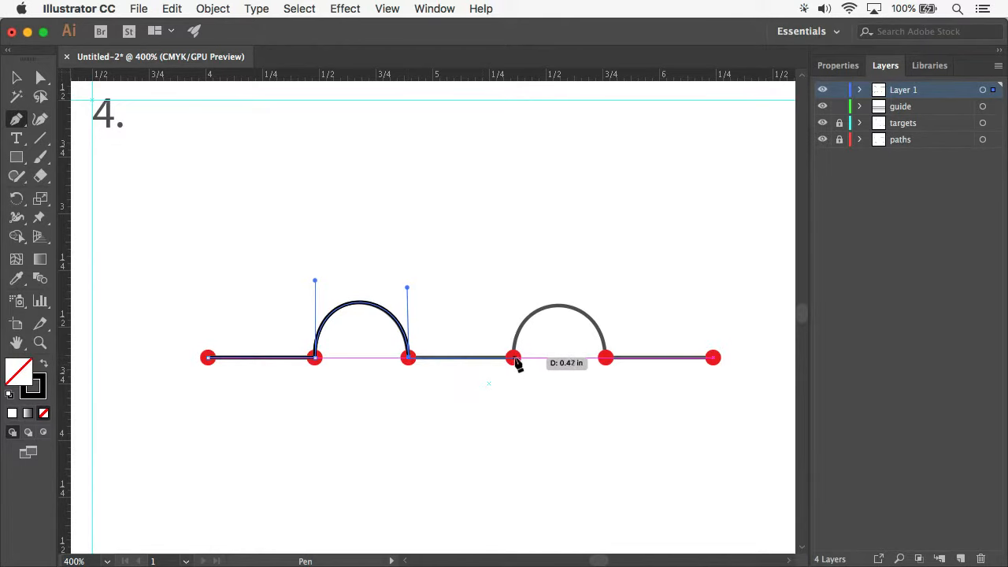
pyautogui.click(513, 360)
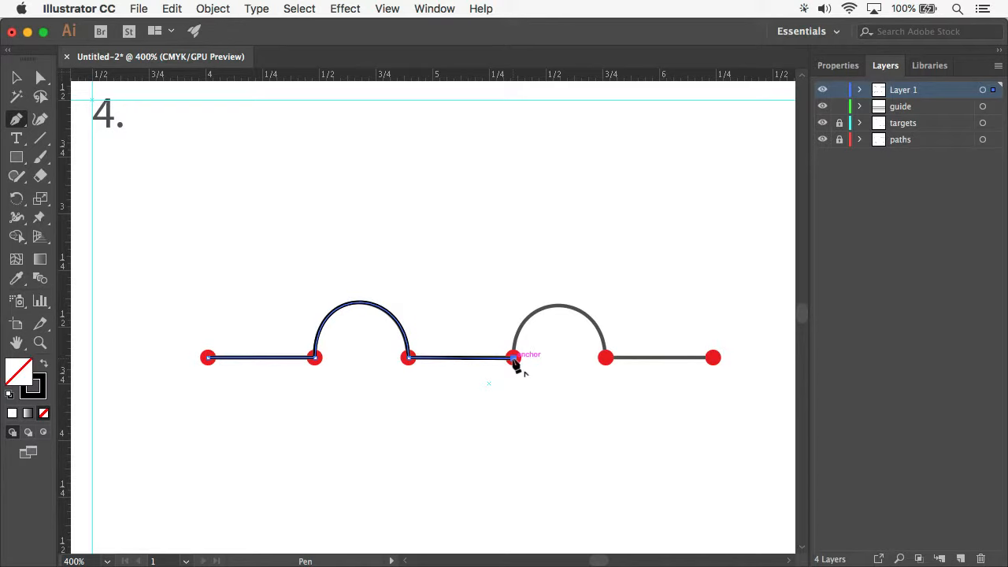
pyautogui.click(516, 364)
pyautogui.moveTo(515, 360); pyautogui.dragTo(516, 282)
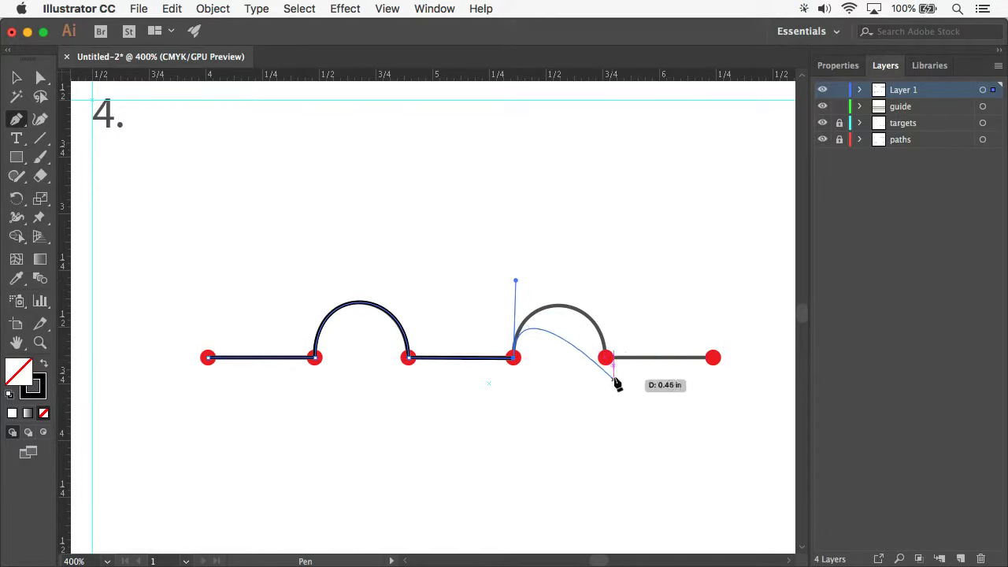
pyautogui.moveTo(607, 360); pyautogui.dragTo(602, 423)
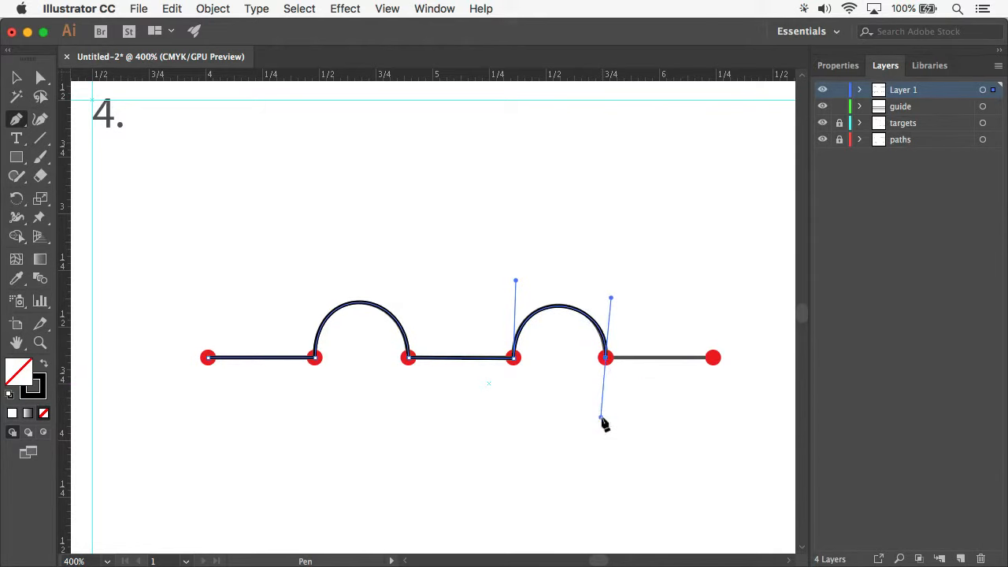
# - Remove the fifth anchor's outgoing handle, draw a straight horizontal segment to the last red dot, and end the path
pyautogui.click(605, 360)
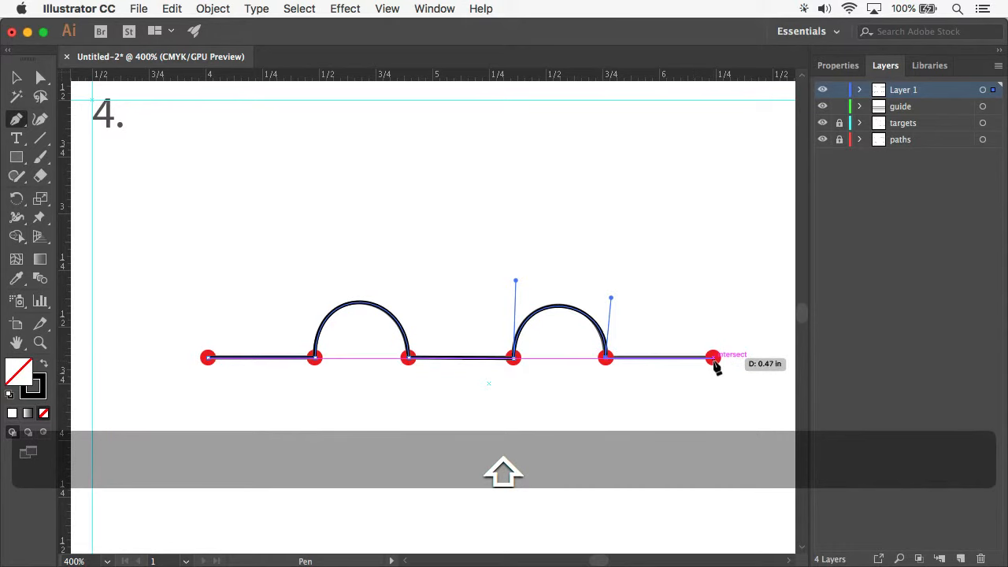
pyautogui.keyDown('shift'); pyautogui.click(714, 361); pyautogui.keyUp('shift')
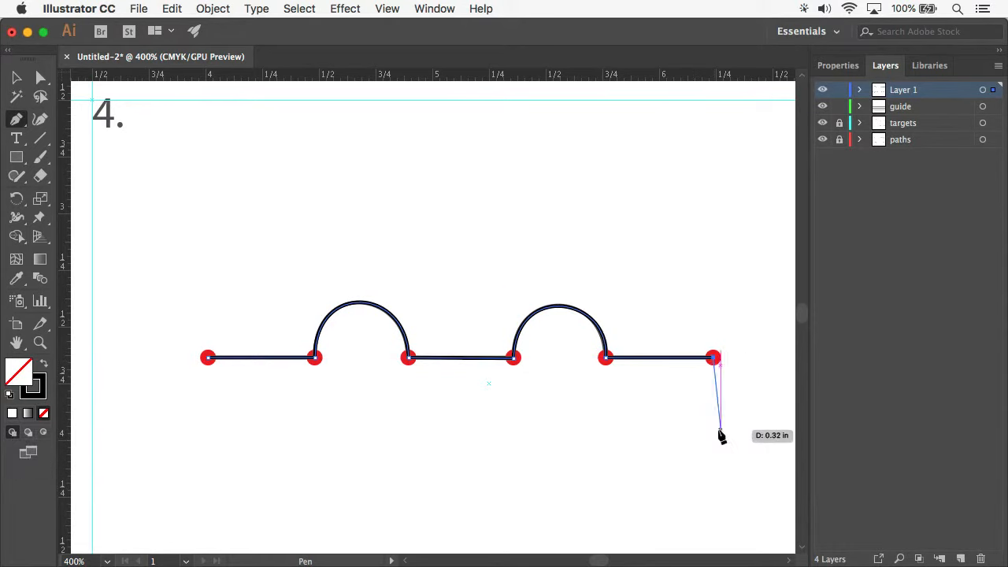
pyautogui.press('p')
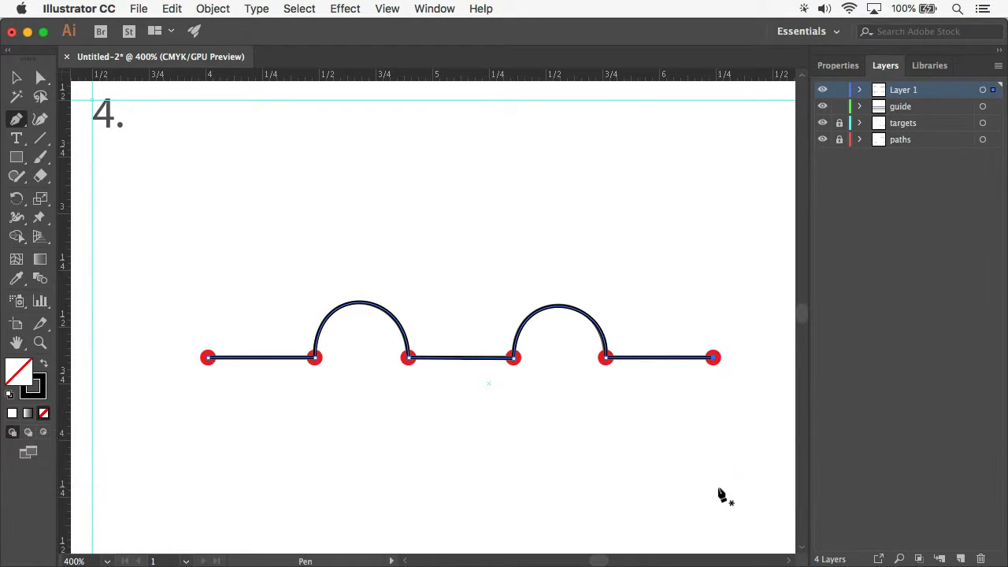
# - Select the second anchor of the section 4 path with the Direct Selection tool to access its handles
pyautogui.click(41, 78)
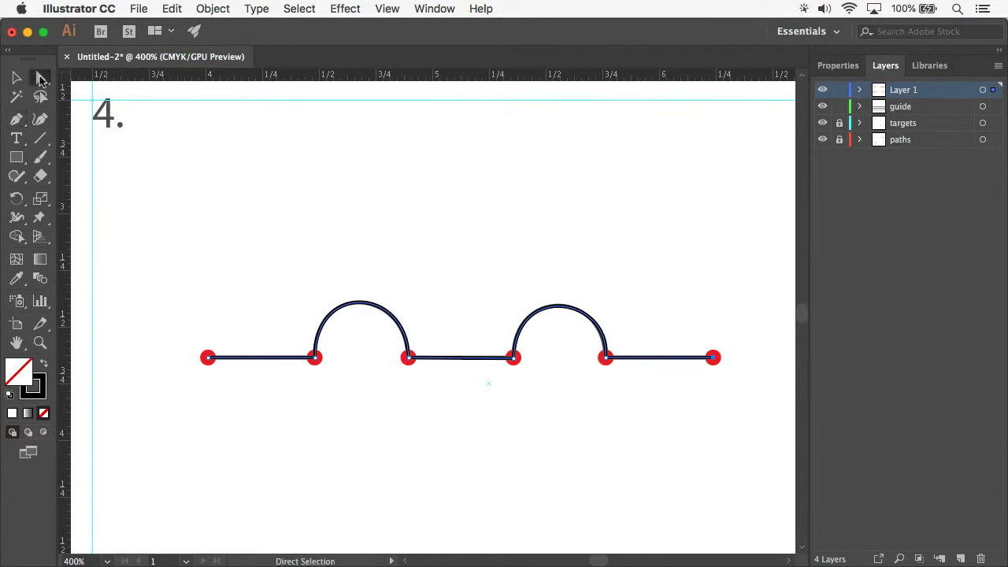
pyautogui.click(315, 358)
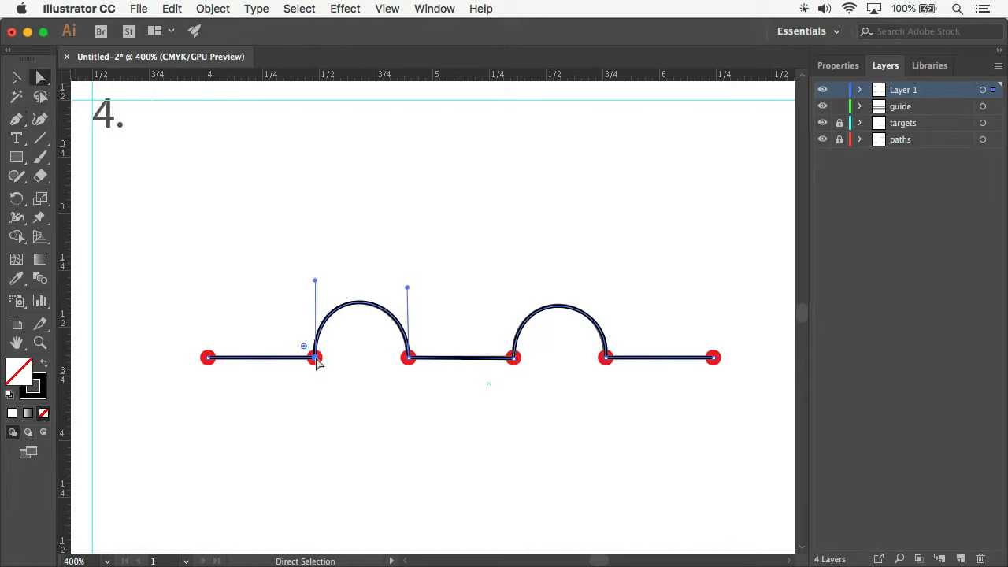
pyautogui.moveTo(316, 281); pyautogui.dragTo(317, 287)
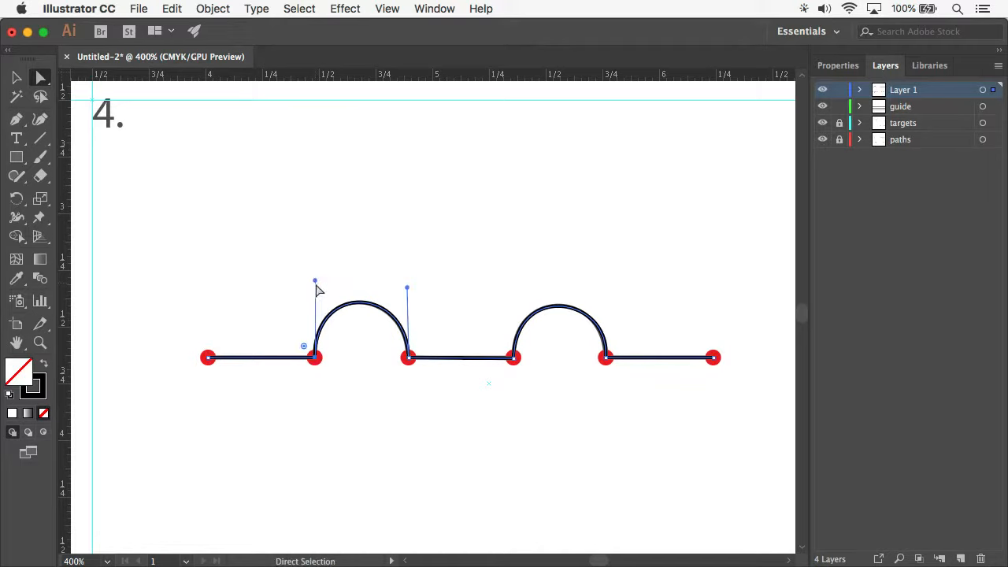